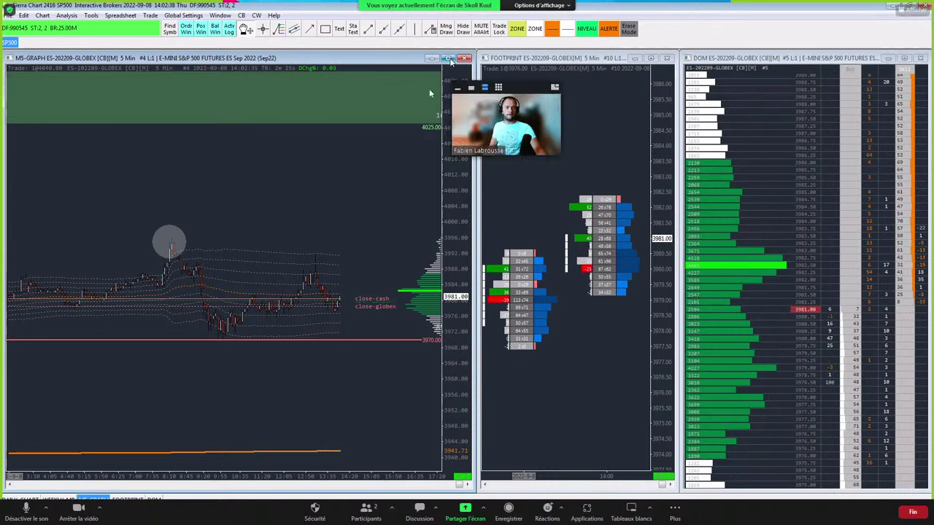
Maximize the M5-GRAPH chart and widen its time range to examine the earlier price history.
{"action": "left_click", "coordinate": [449, 59]}
{"action": "scroll", "coordinate": [549, 203], "scroll_direction": "down", "scroll_amount": 10}
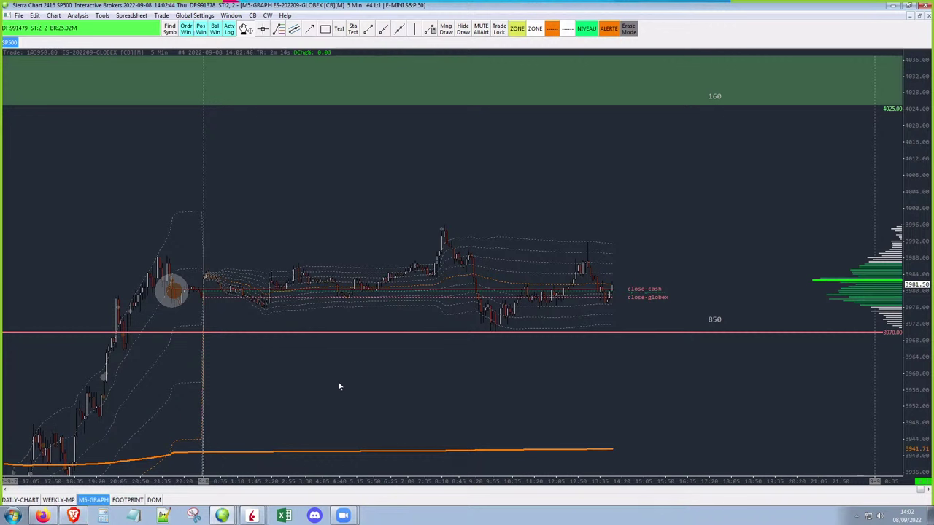
{"action": "mouse_move", "coordinate": [42, 517]}
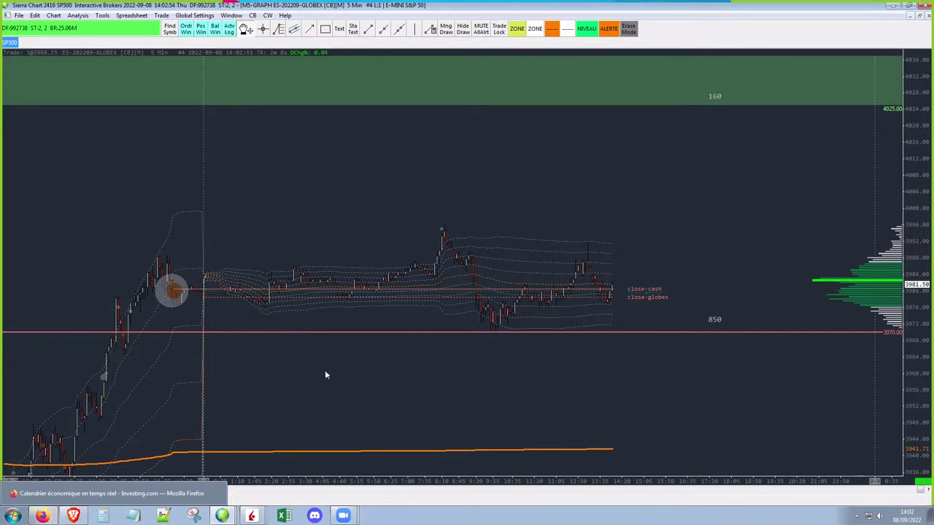
Restore the tiled chart layout and pan the M5-GRAPH chart back towards earlier bars and lower prices.
{"action": "left_click", "coordinate": [920, 16]}
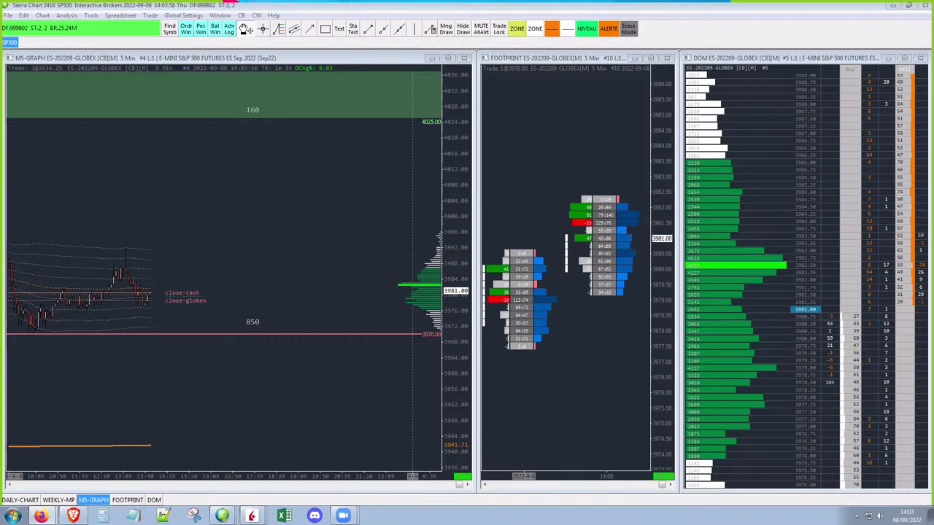
{"action": "mouse_move", "coordinate": [228, 400]}
{"action": "left_mouse_down"}
{"action": "mouse_move", "coordinate": [285, 390]}
{"action": "mouse_move", "coordinate": [375, 426]}
{"action": "mouse_move", "coordinate": [446, 412]}
{"action": "mouse_move", "coordinate": [387, 371]}
{"action": "left_mouse_up"}
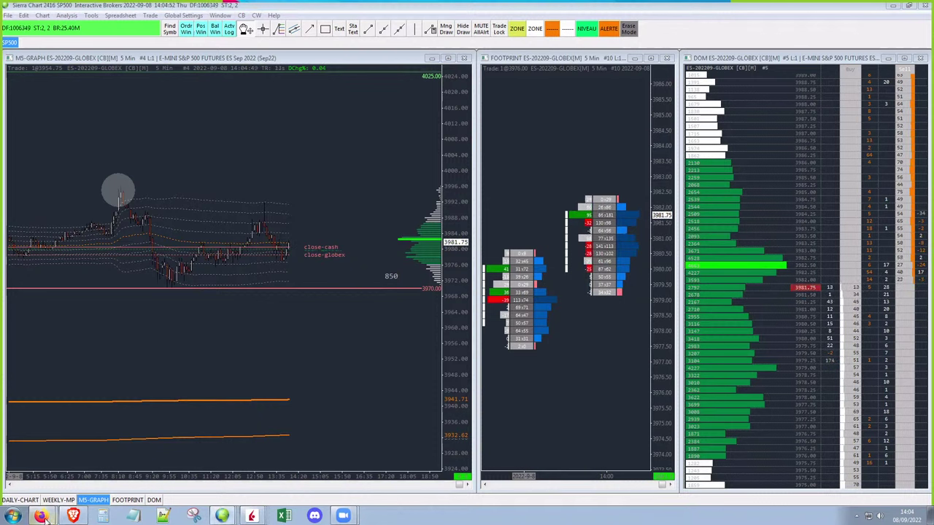
{"action": "mouse_move", "coordinate": [44, 516]}
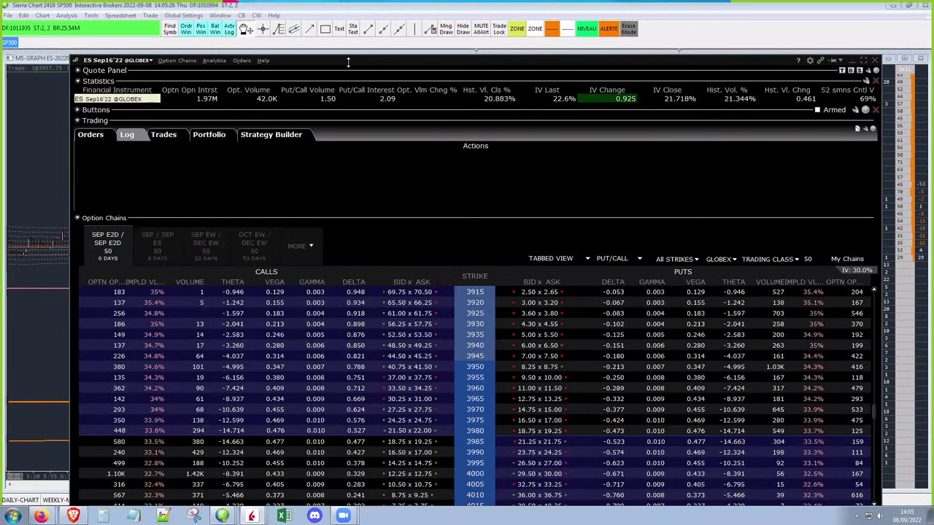
Maximize the ES Sep16'22 OptionTrader window and collapse its Trading and Statistics sections.
{"action": "double_click", "coordinate": [348, 61]}
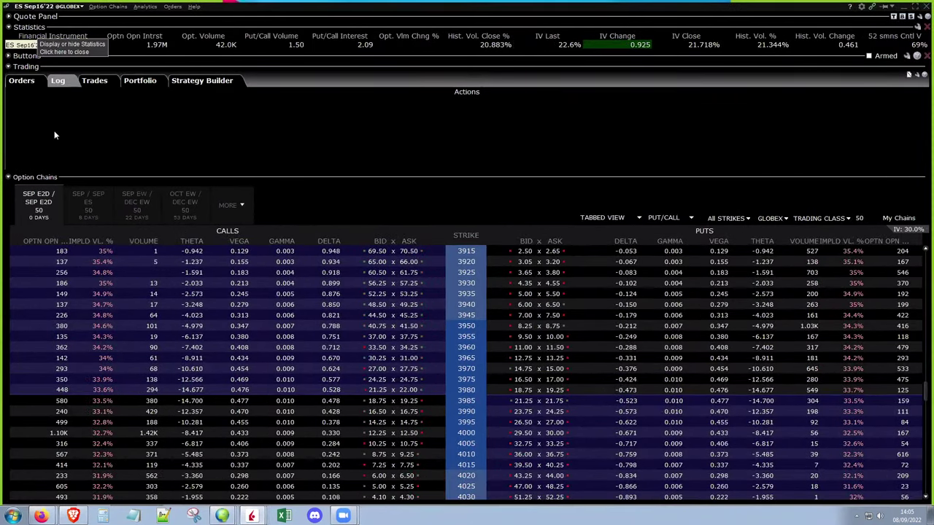
{"action": "left_click", "coordinate": [27, 67]}
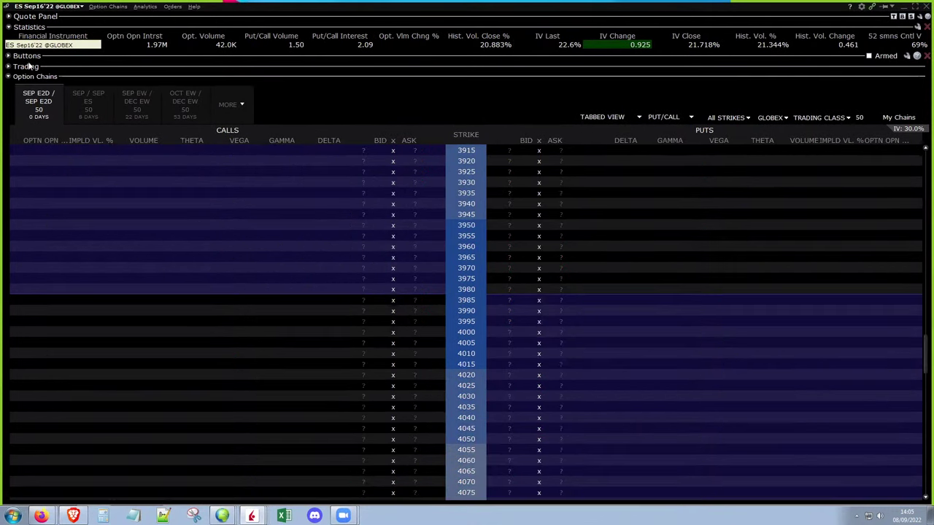
{"action": "left_click", "coordinate": [31, 28]}
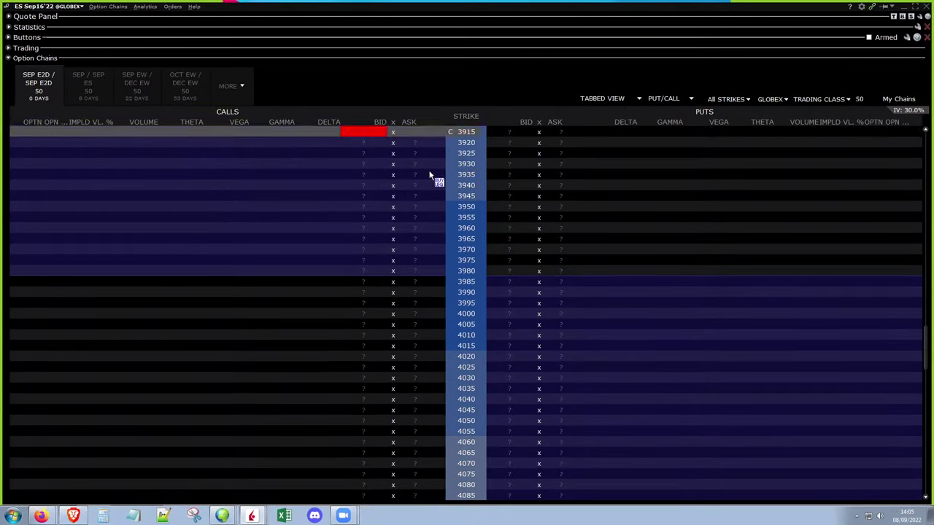
Look through the ES option chains for the 8-day SEP / SEP ES and 22-day SEP EW / DEC EW expirations.
{"action": "scroll", "coordinate": [409, 201], "scroll_direction": "up", "scroll_amount": 1}
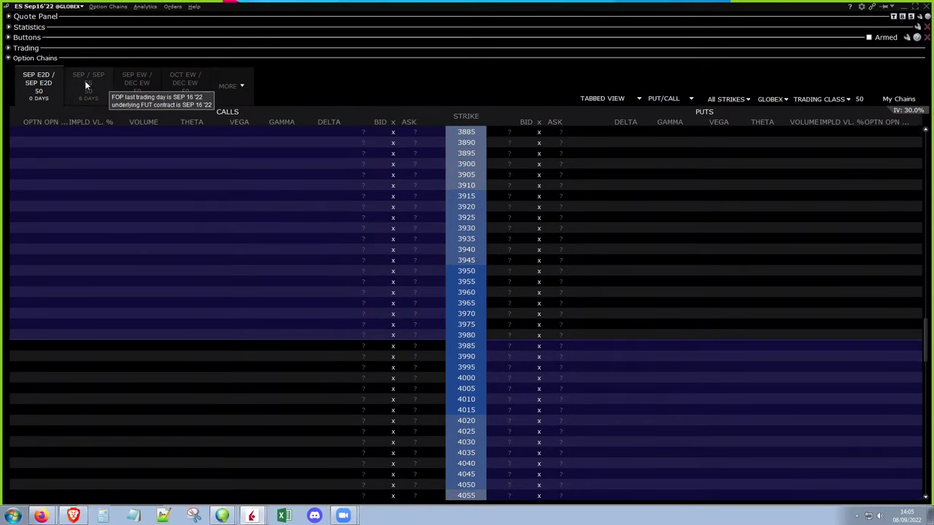
{"action": "left_click", "coordinate": [84, 81]}
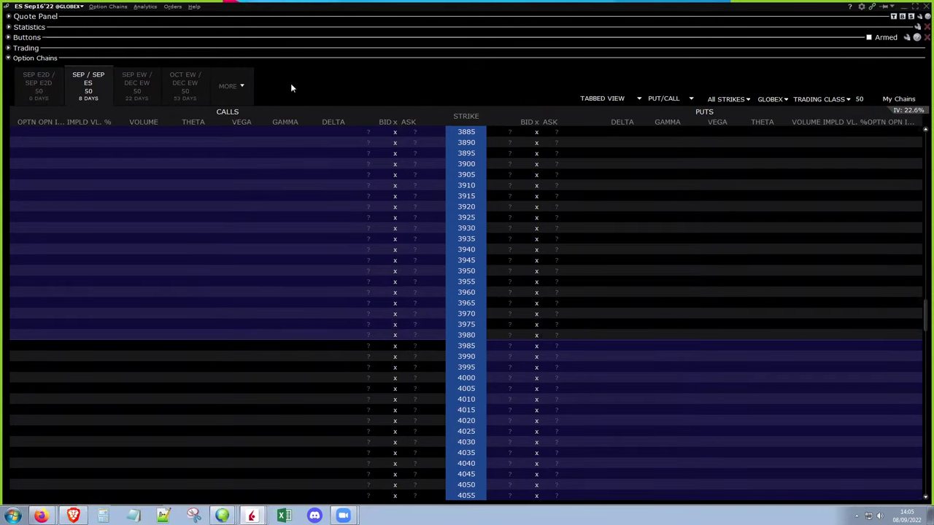
{"action": "left_click", "coordinate": [133, 89]}
{"action": "scroll", "coordinate": [213, 173], "scroll_direction": "up", "scroll_amount": 3}
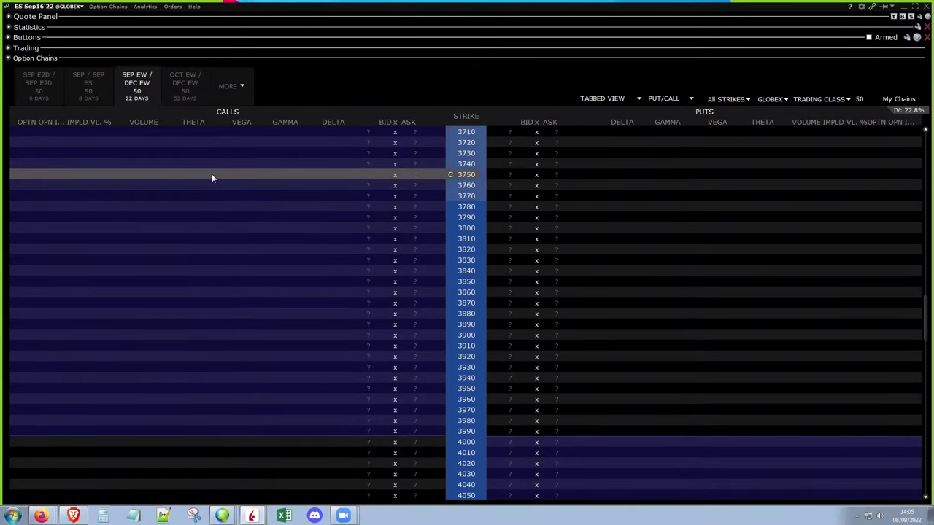
{"action": "scroll", "coordinate": [220, 184], "scroll_direction": "down", "scroll_amount": 3}
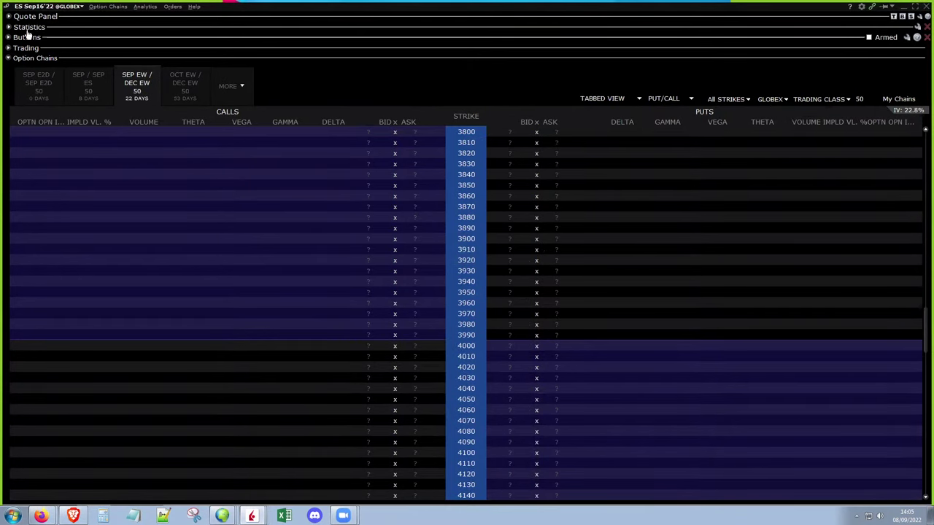
Load the VIX INDEX option chain in OptionTrader and close the OptionTrader window.
{"action": "left_click", "coordinate": [40, 7]}
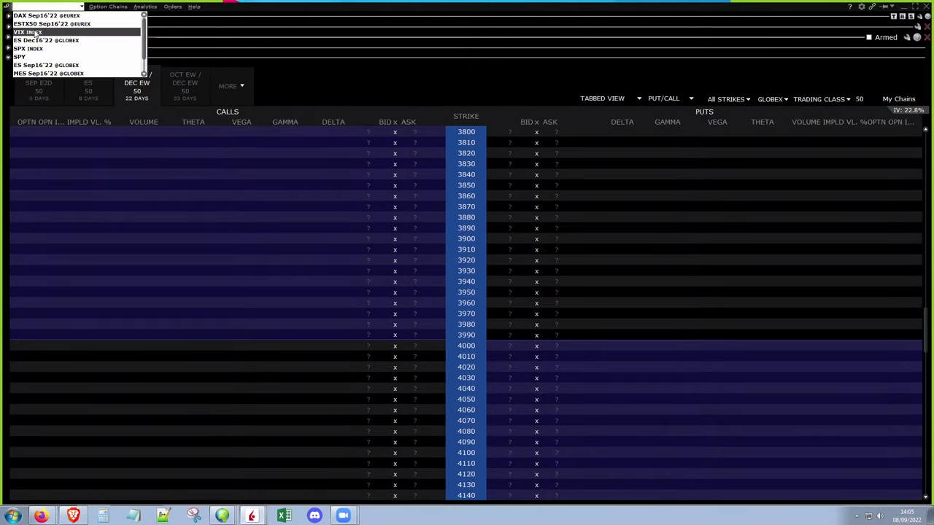
{"action": "left_click", "coordinate": [29, 32]}
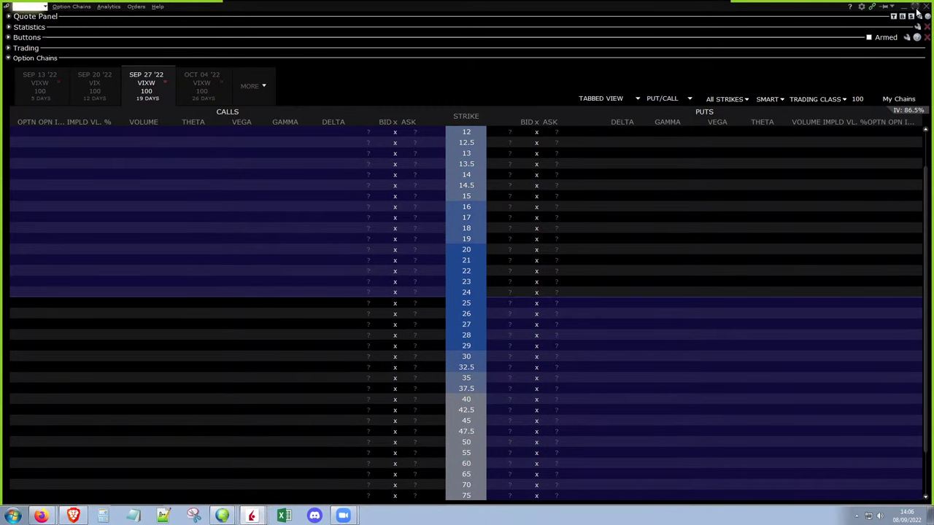
{"action": "mouse_move", "coordinate": [251, 516]}
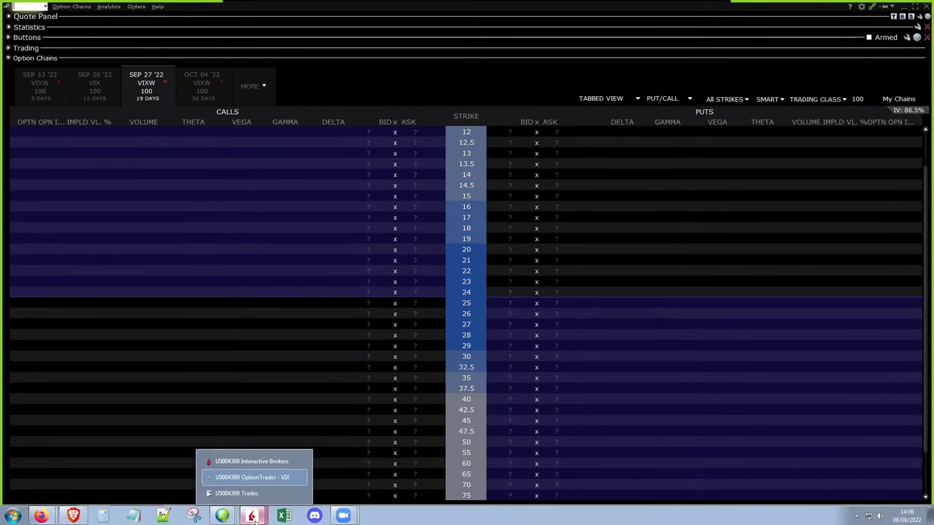
{"action": "left_click", "coordinate": [252, 478]}
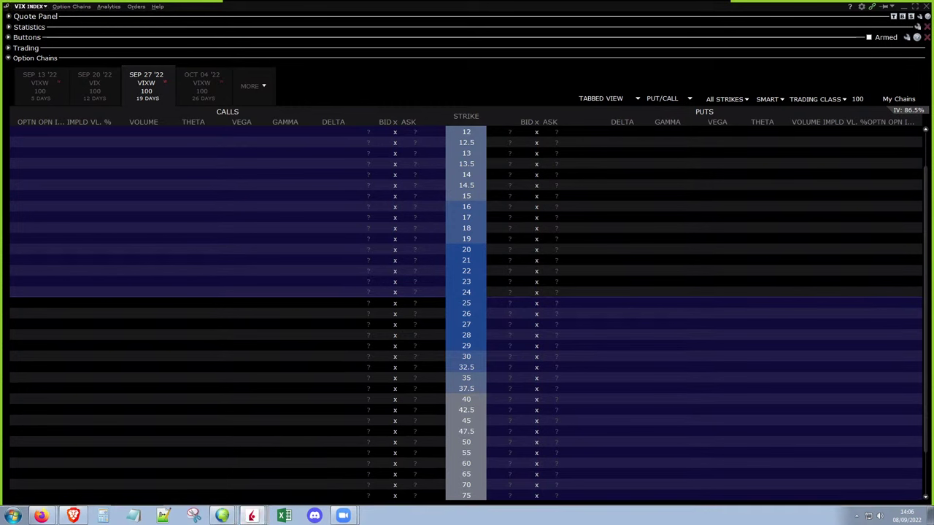
{"action": "left_click", "coordinate": [928, 6]}
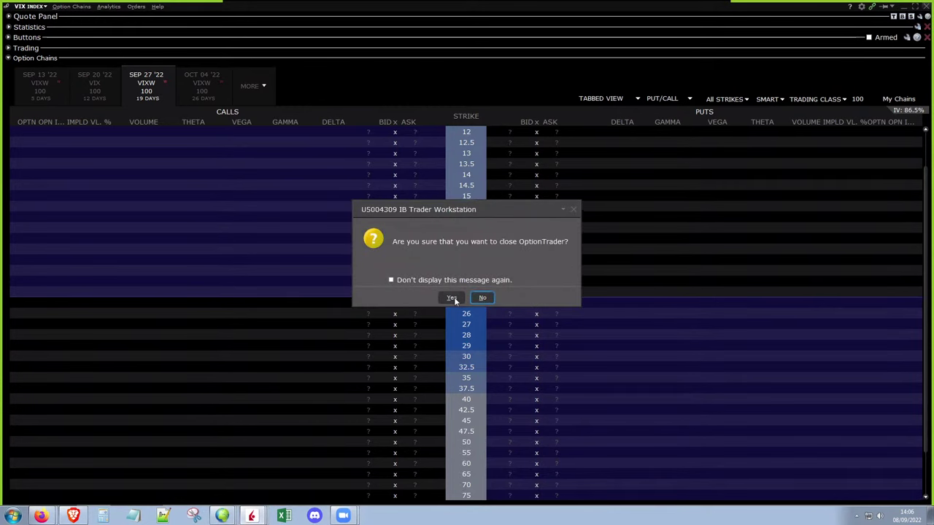
{"action": "left_click", "coordinate": [452, 298]}
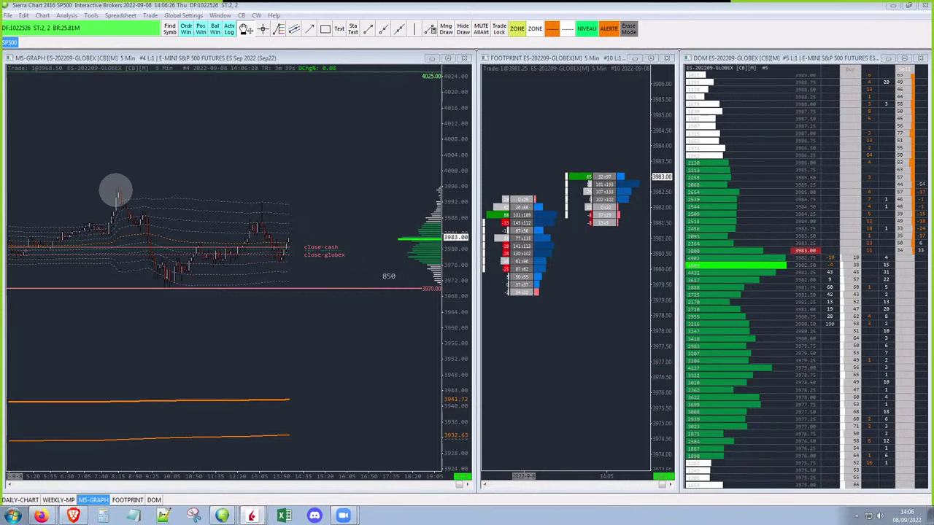
Bring the ES Sep16'22 OptionTrader window up maximized and collapse its Trading and Buttons sections.
{"action": "left_click_drag", "start_coordinate": [930, 207], "coordinate": [496, 7]}
{"action": "key", "text": "super+Up"}
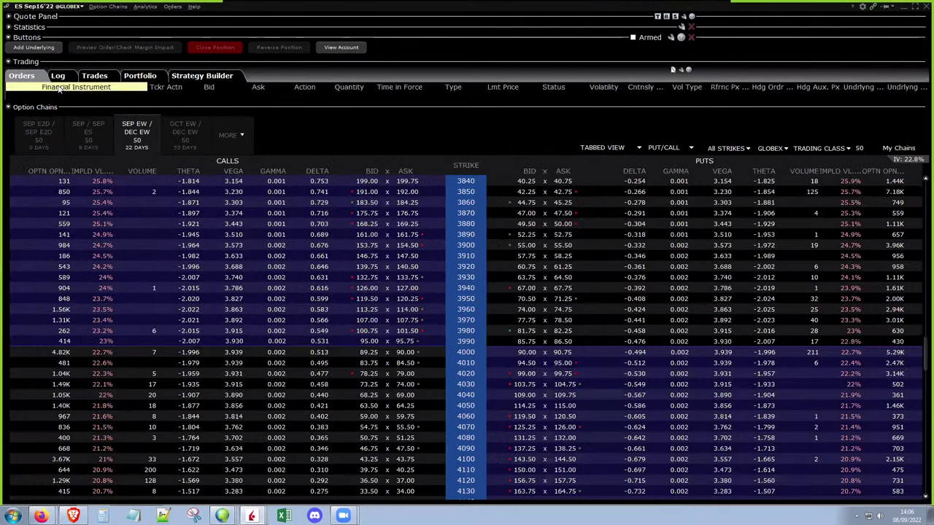
{"action": "left_click", "coordinate": [37, 65]}
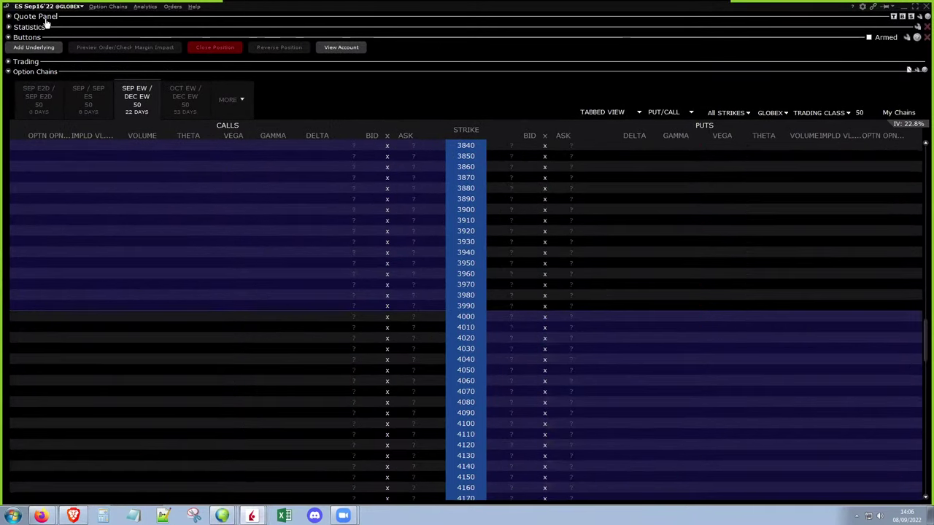
{"action": "left_click", "coordinate": [26, 38]}
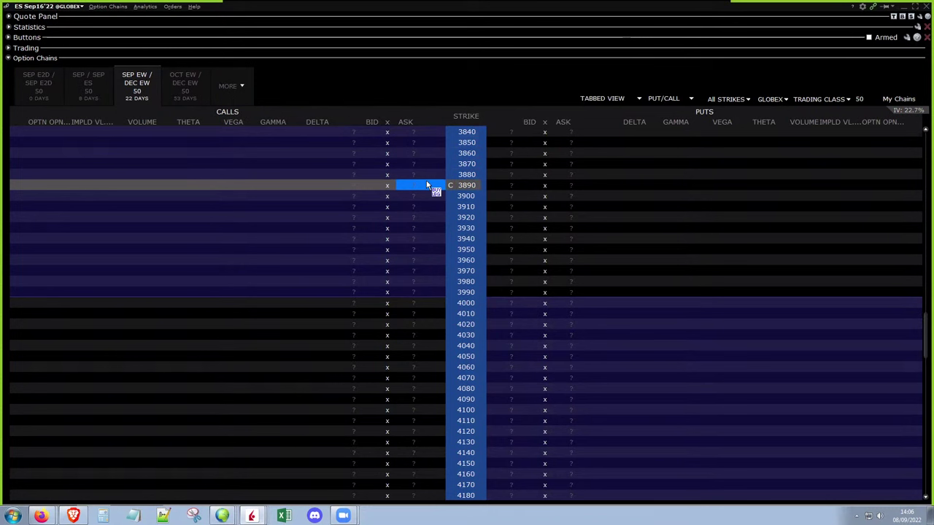
Examine the strikes around 4000 in the 22-day SEP EW / DEC EW option chain.
{"action": "scroll", "coordinate": [410, 250], "scroll_direction": "up", "scroll_amount": 3}
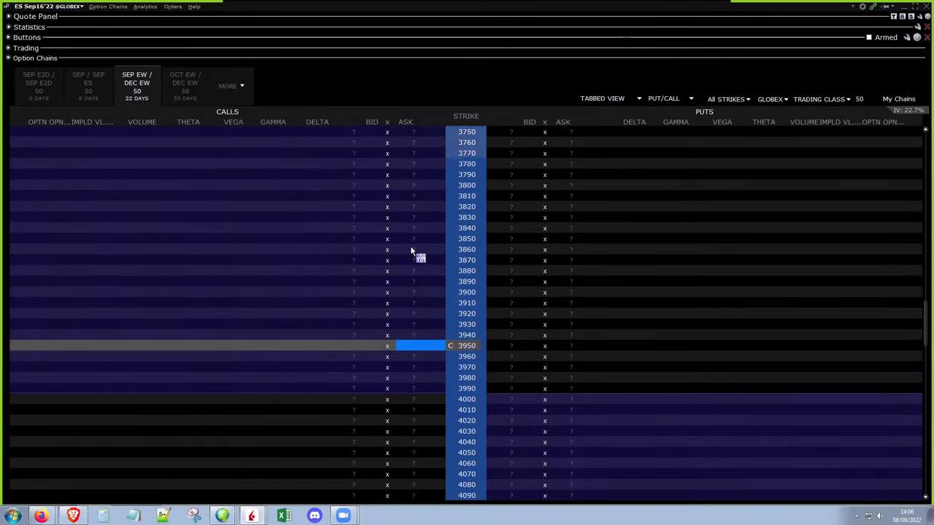
{"action": "scroll", "coordinate": [410, 248], "scroll_direction": "down", "scroll_amount": 1}
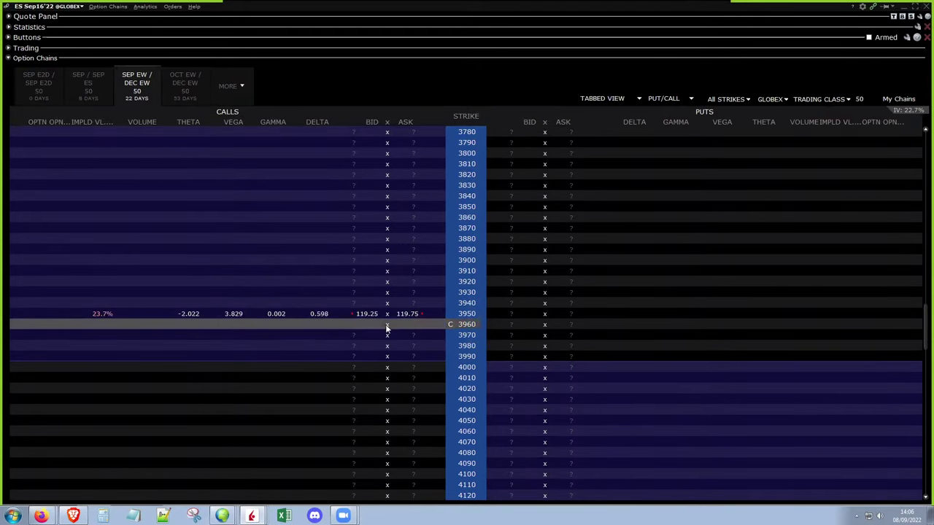
{"action": "scroll", "coordinate": [402, 358], "scroll_direction": "down", "scroll_amount": 3}
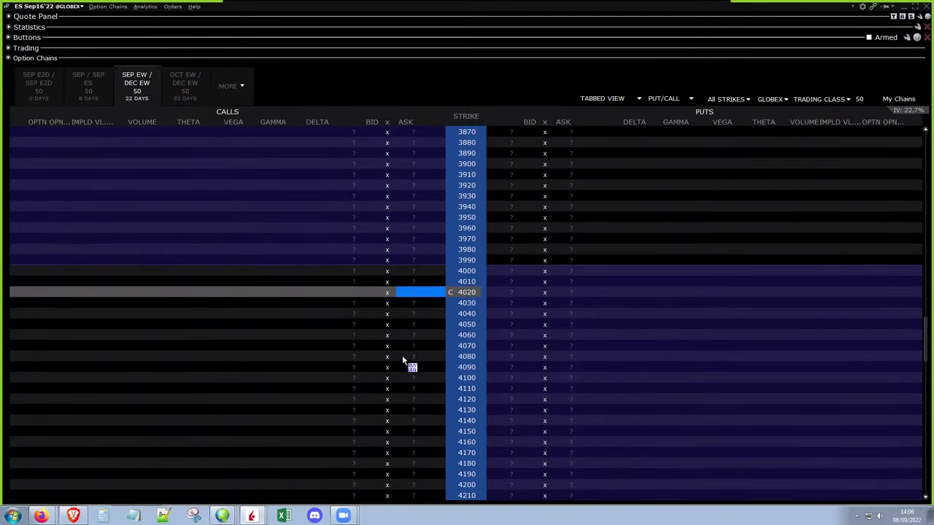
{"action": "scroll", "coordinate": [402, 355], "scroll_direction": "up", "scroll_amount": 1}
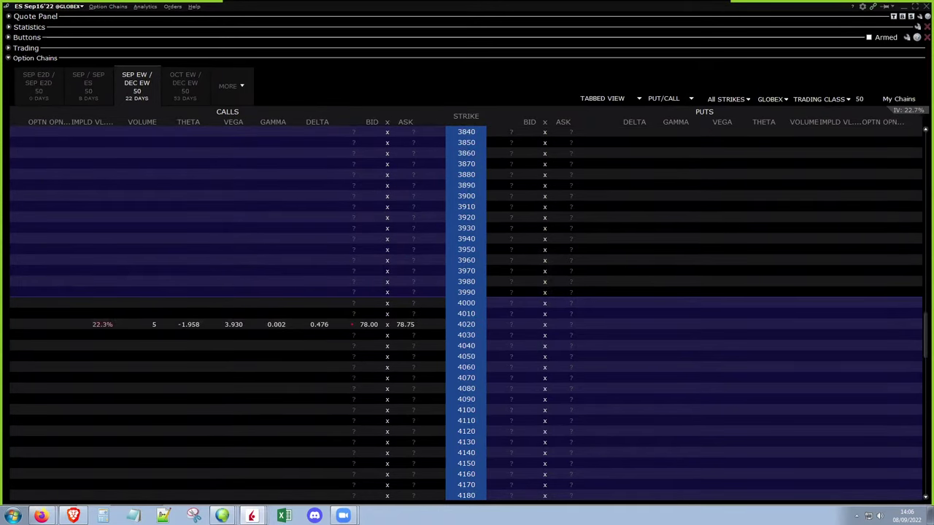
Compare the 8-day SEP / SEP ES chain with the 0-day SEP E2D chain and examine the same-day option quotes.
{"action": "left_click", "coordinate": [98, 90]}
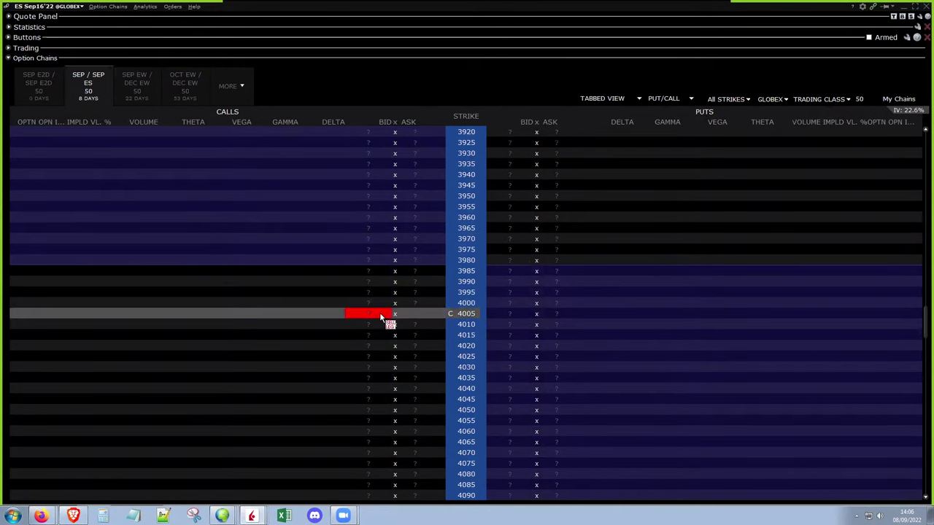
{"action": "left_click", "coordinate": [48, 97]}
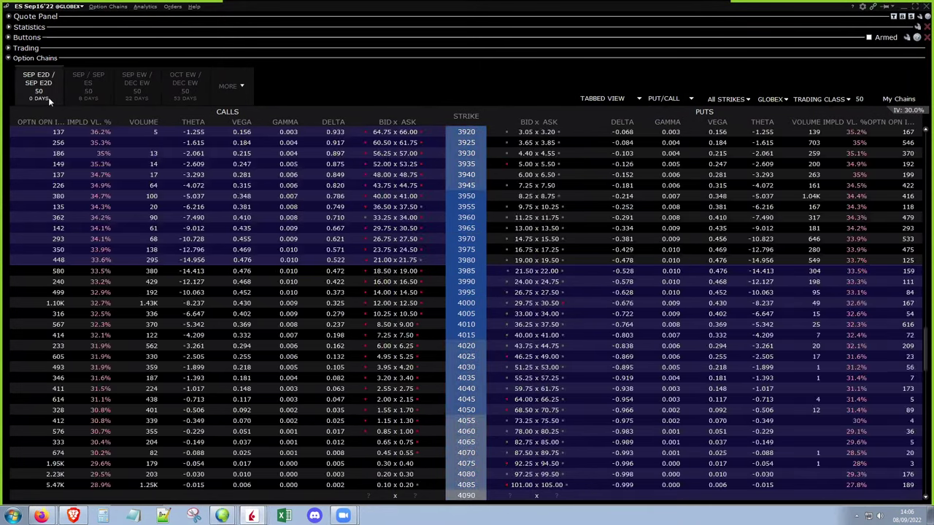
{"action": "scroll", "coordinate": [416, 289], "scroll_direction": "up", "scroll_amount": 1}
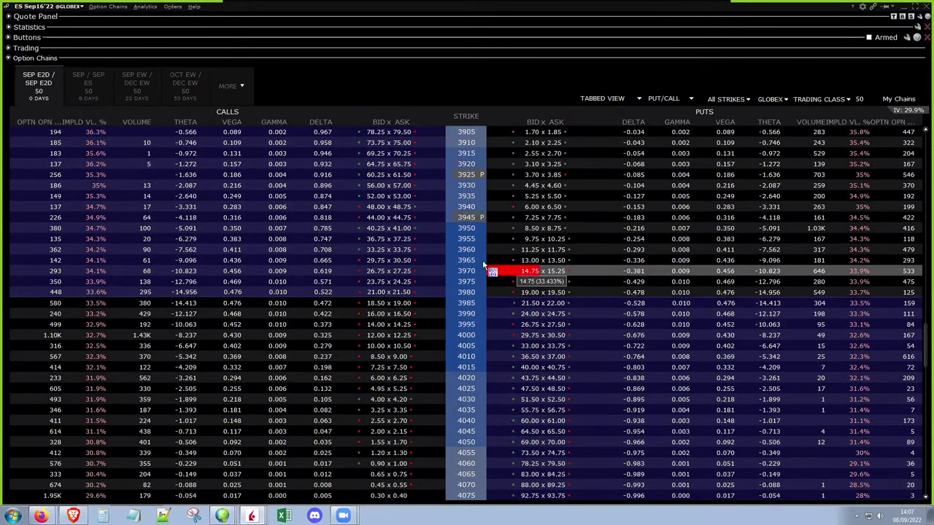
Recheck the 8-day and 22-day ES option chains and return to the 0-day SEP E2D chain.
{"action": "left_click", "coordinate": [49, 5]}
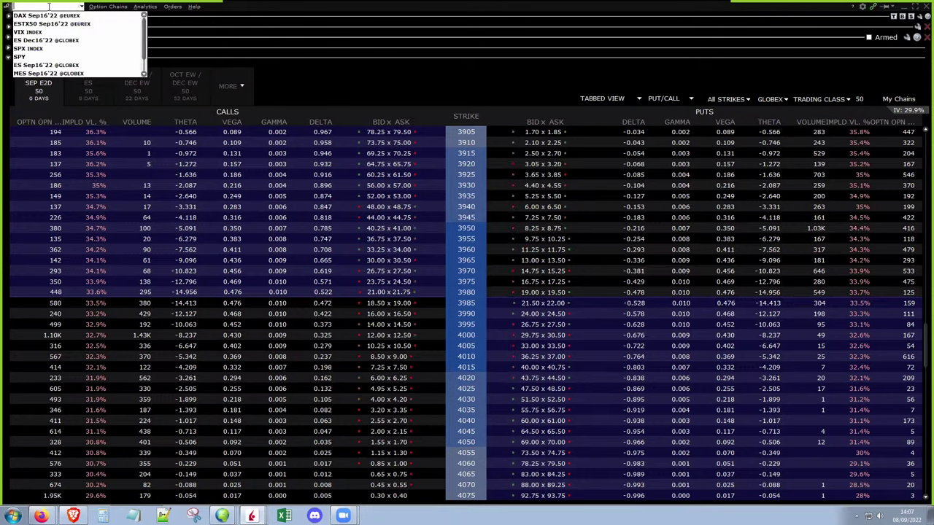
{"action": "left_click", "coordinate": [87, 93]}
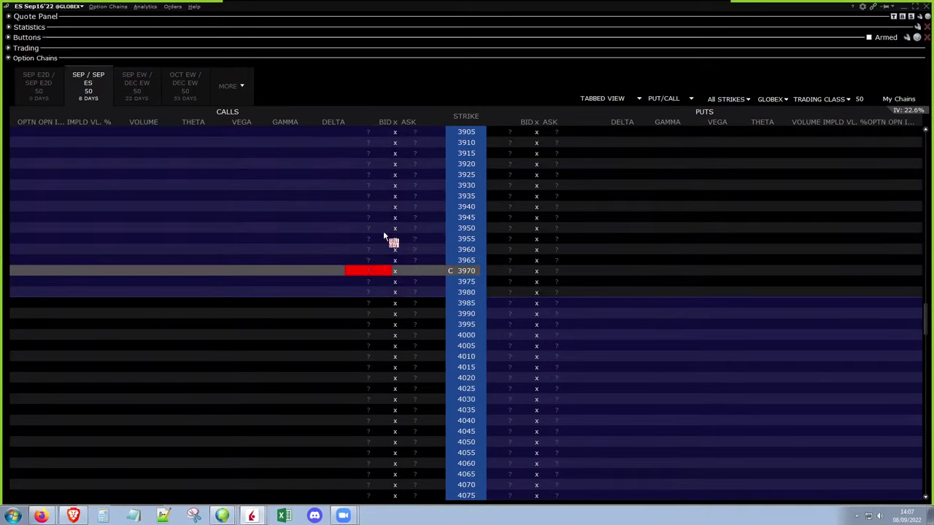
{"action": "left_click", "coordinate": [130, 81]}
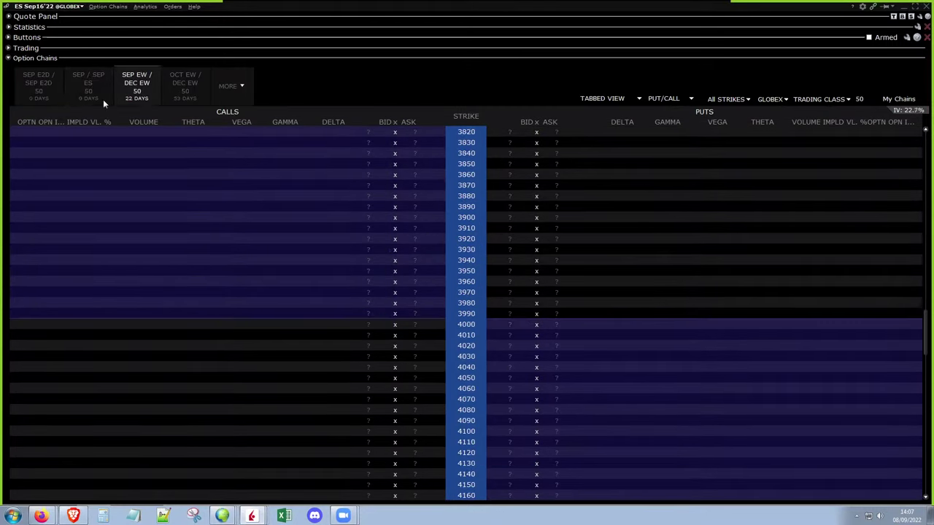
{"action": "left_click", "coordinate": [35, 89]}
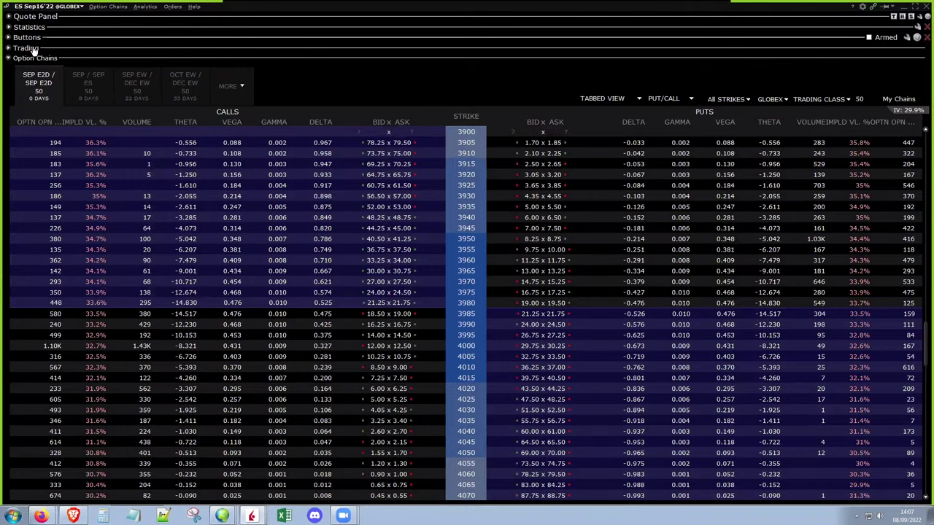
Expand the Trading section and review the executed trades and the portfolio's open option positions.
{"action": "left_click", "coordinate": [26, 48]}
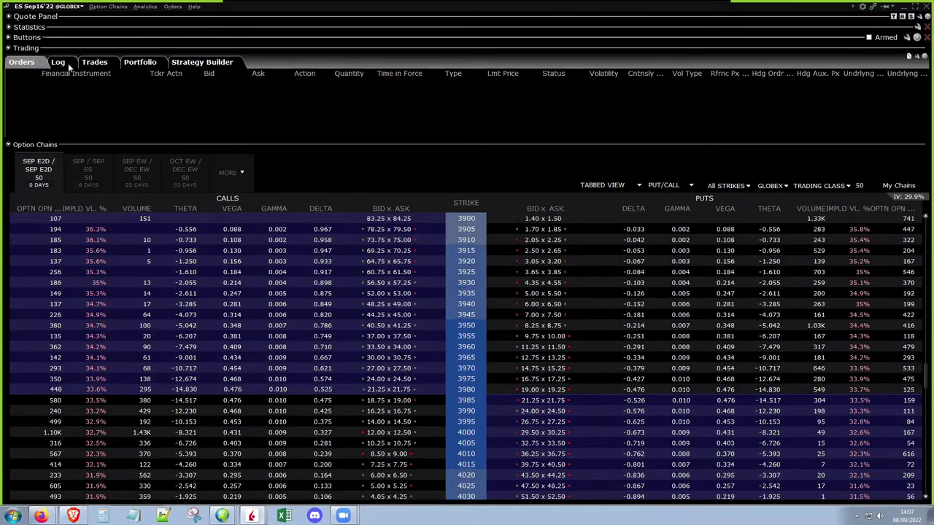
{"action": "left_click", "coordinate": [94, 62]}
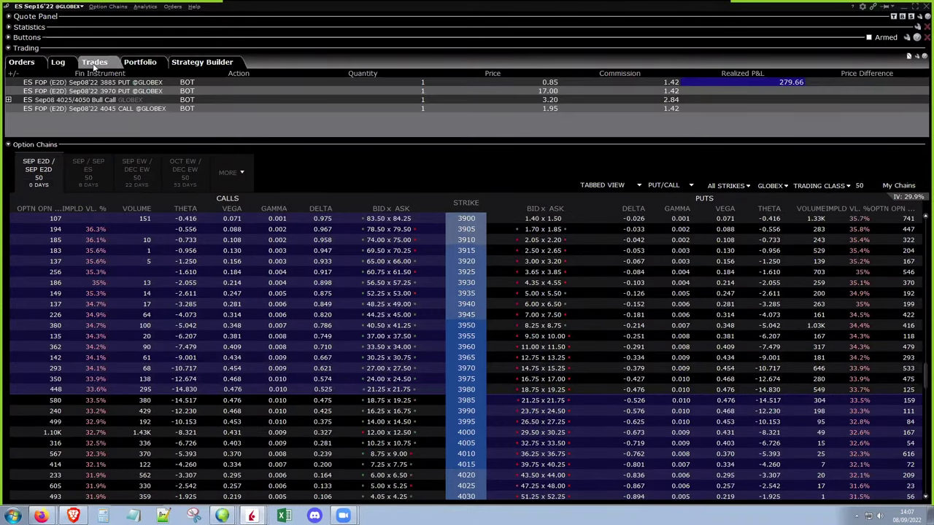
{"action": "left_click", "coordinate": [140, 62]}
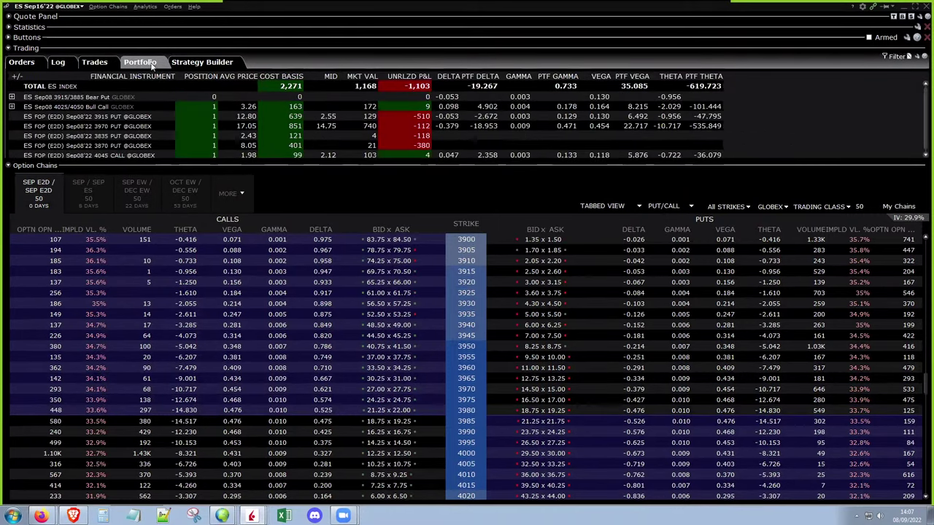
Filter the zero-position rows out of the portfolio and show the 8-day SEP / SEP ES option chain.
{"action": "left_click", "coordinate": [909, 56]}
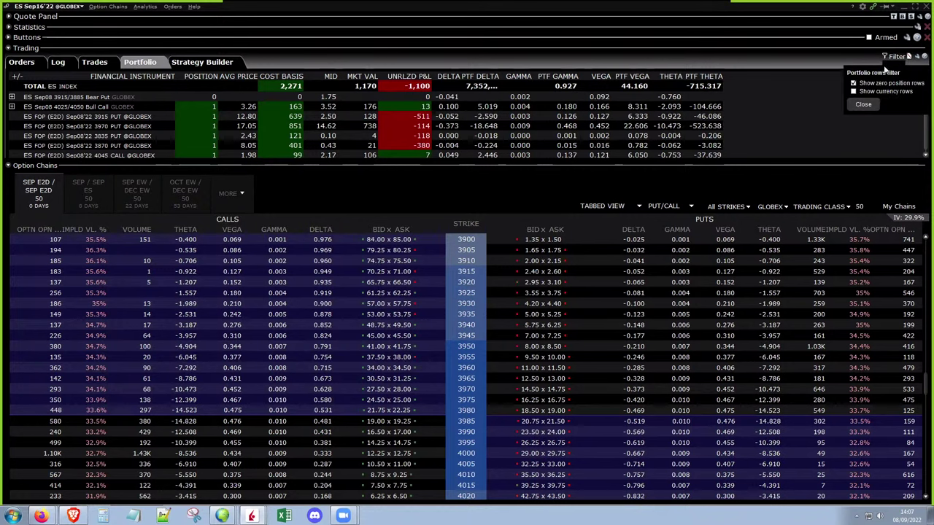
{"action": "left_click", "coordinate": [854, 84]}
{"action": "left_click", "coordinate": [864, 104]}
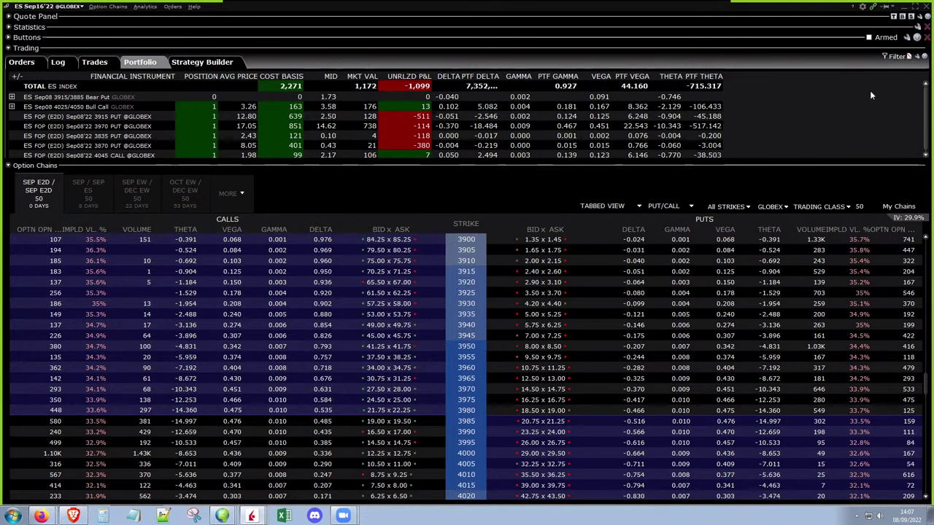
{"action": "left_click", "coordinate": [88, 195]}
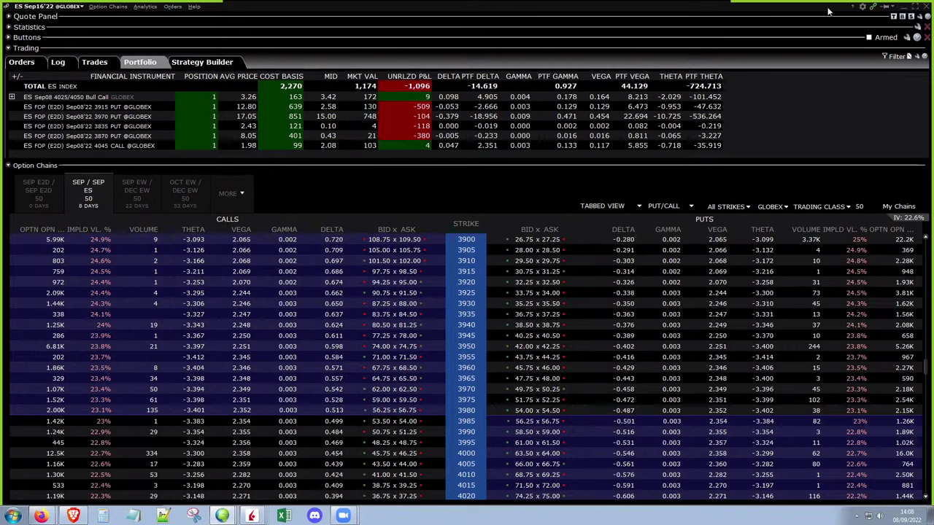
Switch to Sierra Chart and examine the latest weekly profiles on the WEEKLY-MP chart beside the long-term volume profile.
{"action": "left_click", "coordinate": [902, 7]}
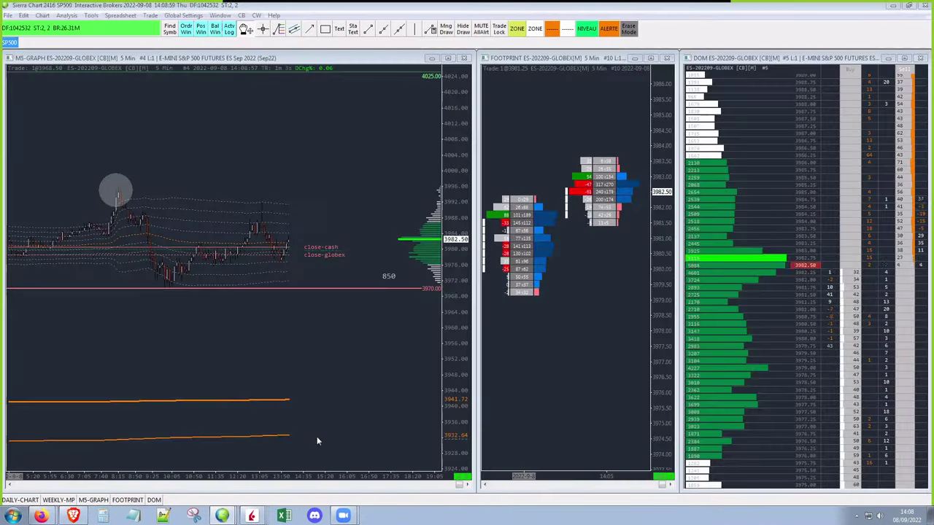
{"action": "left_click", "coordinate": [60, 500]}
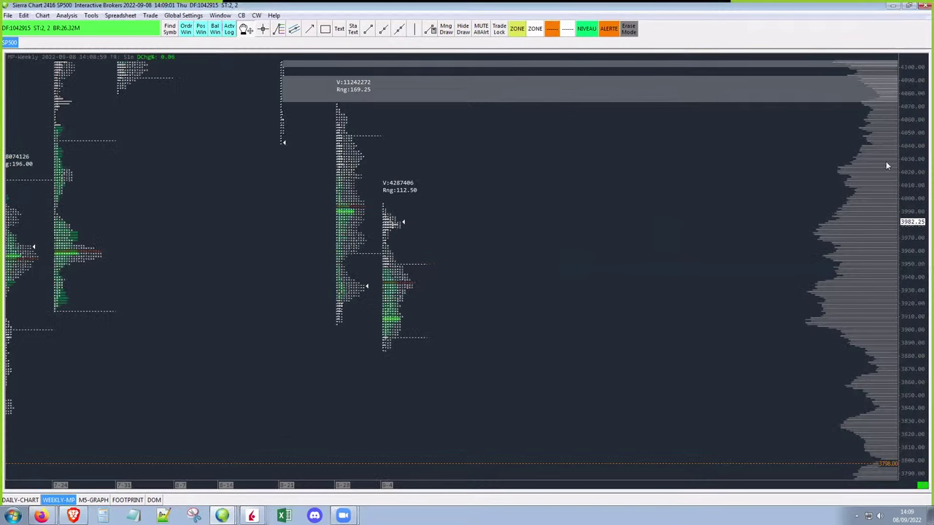
{"action": "left_click_drag", "start_coordinate": [909, 146], "coordinate": [906, 204]}
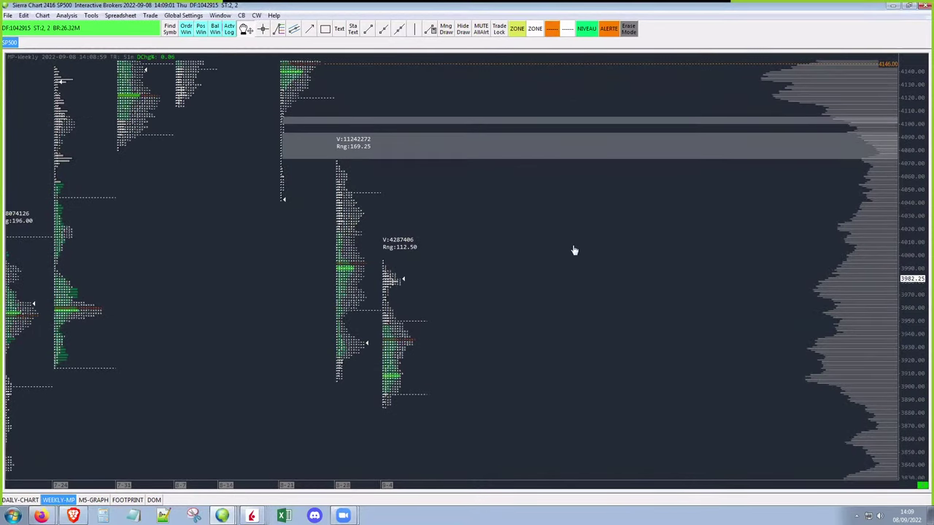
{"action": "left_click_drag", "start_coordinate": [574, 250], "coordinate": [847, 271]}
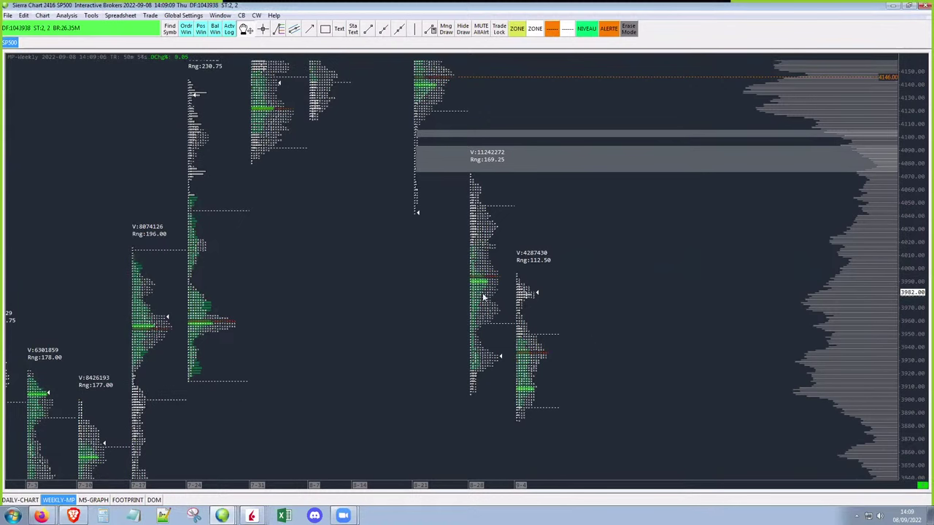
Hide the MP-Weekly study on the weekly chart so that only the volume profiles are drawn.
{"action": "right_click", "coordinate": [435, 281]}
{"action": "left_click", "coordinate": [469, 245]}
{"action": "right_click", "coordinate": [440, 253]}
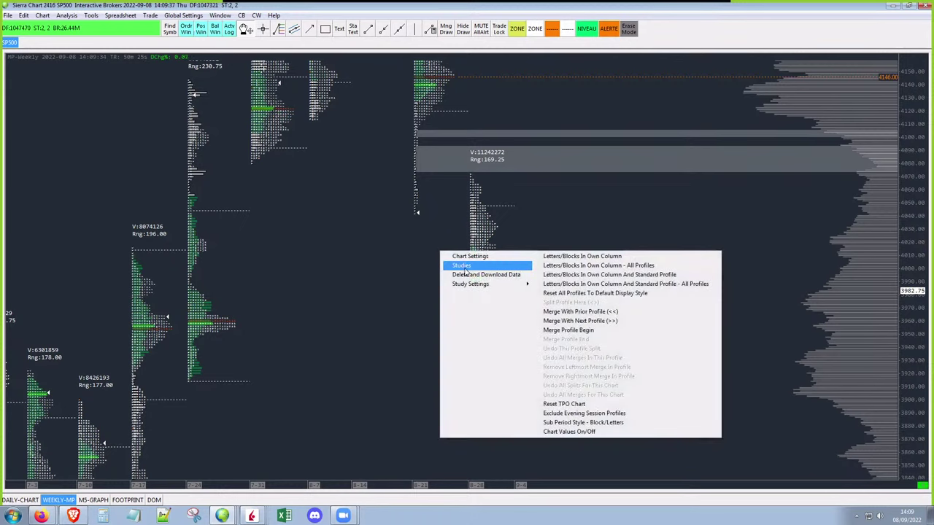
{"action": "left_click", "coordinate": [464, 266]}
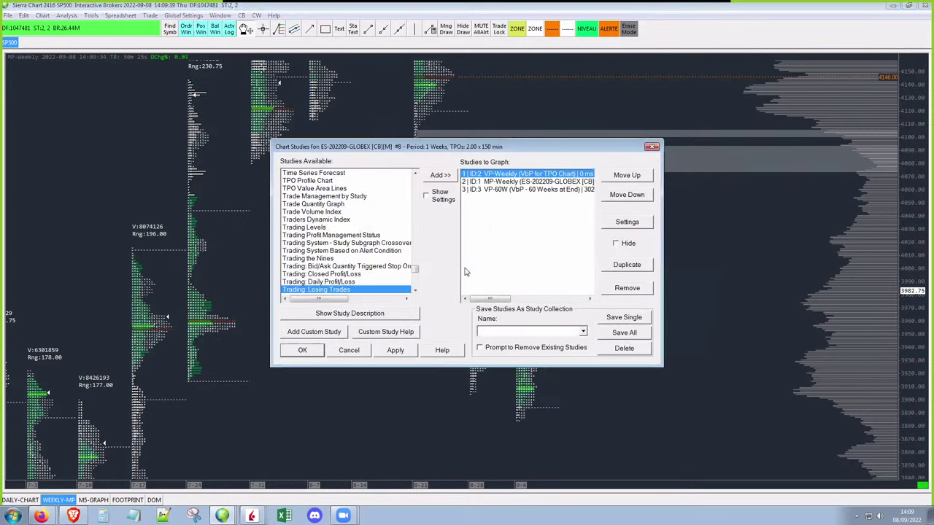
{"action": "left_click", "coordinate": [522, 181]}
{"action": "left_click", "coordinate": [616, 243]}
{"action": "left_click", "coordinate": [302, 351]}
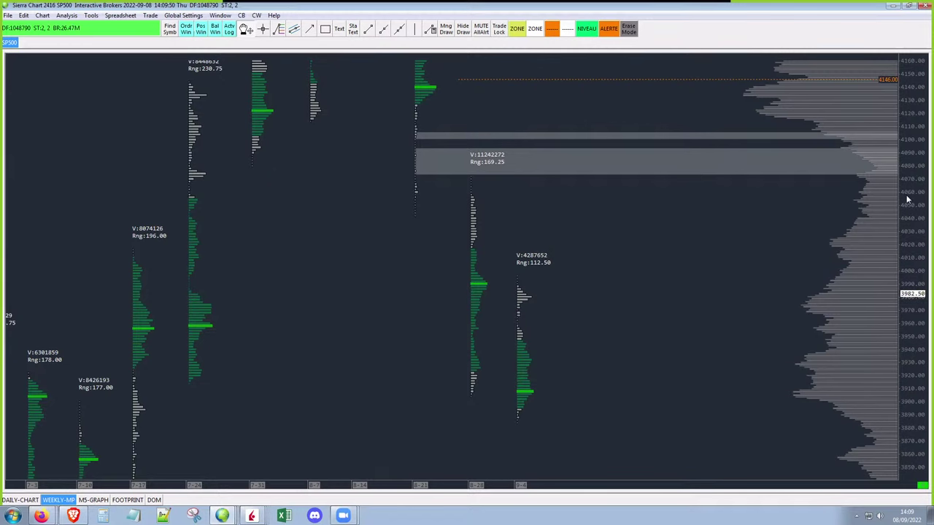
{"action": "mouse_move", "coordinate": [818, 228]}
{"action": "left_mouse_down"}
{"action": "mouse_move", "coordinate": [846, 241]}
{"action": "mouse_move", "coordinate": [886, 338]}
{"action": "mouse_move", "coordinate": [871, 167]}
{"action": "mouse_move", "coordinate": [880, 287]}
{"action": "mouse_move", "coordinate": [876, 219]}
{"action": "mouse_move", "coordinate": [824, 221]}
{"action": "left_mouse_up"}
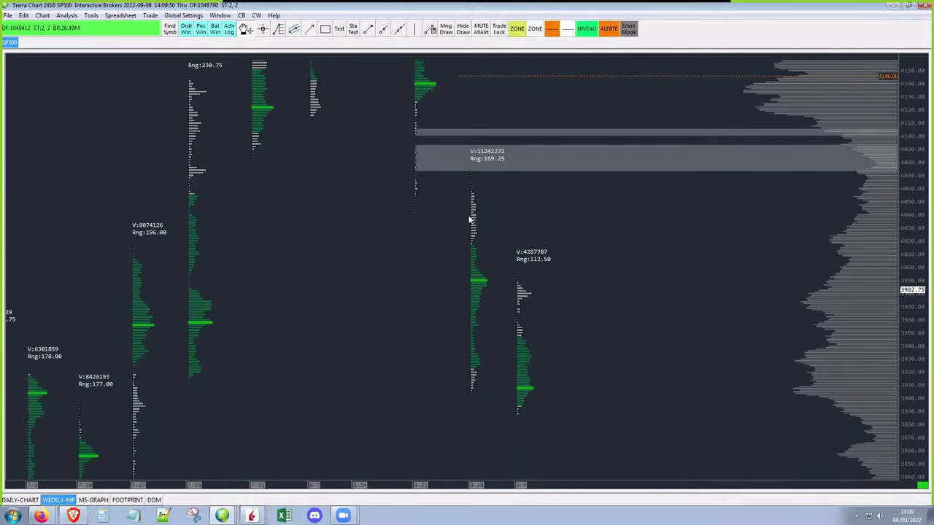
Review the inputs in the MP-Weekly study settings and close them without changes.
{"action": "right_click", "coordinate": [471, 218]}
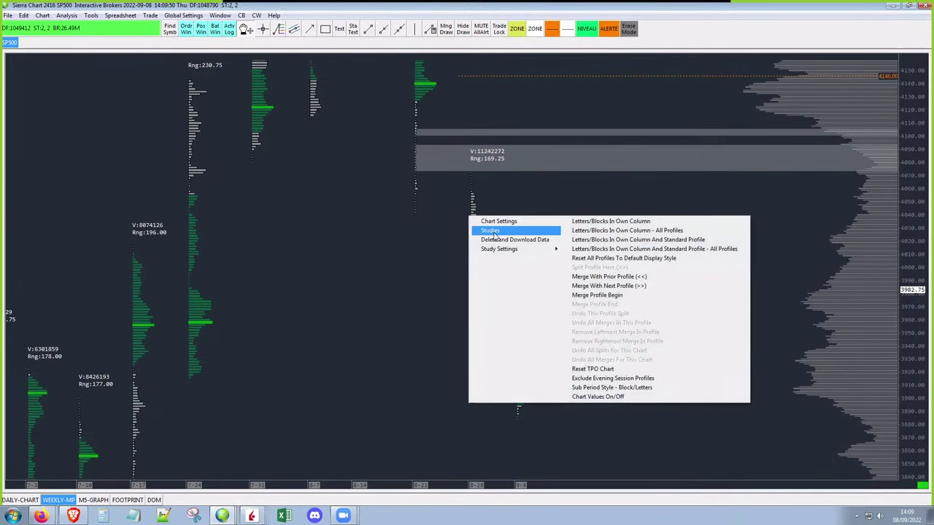
{"action": "mouse_move", "coordinate": [499, 249]}
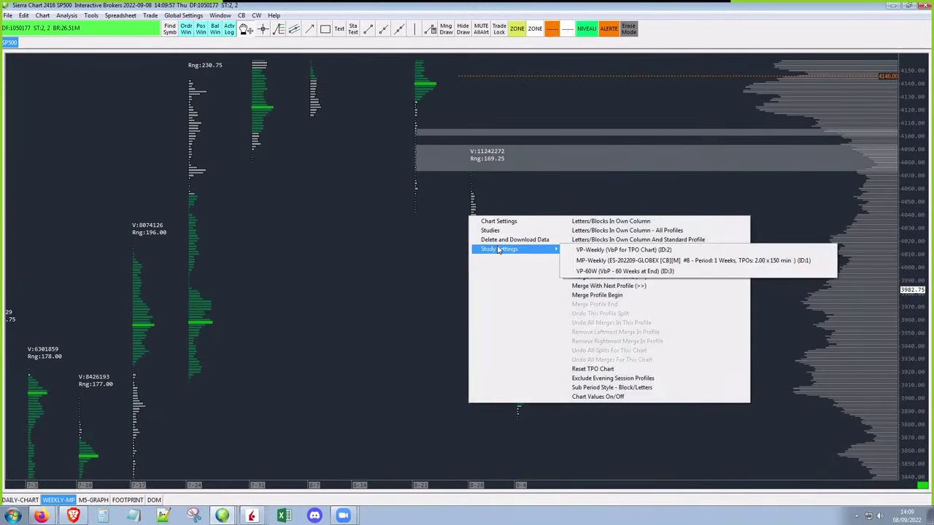
{"action": "left_click", "coordinate": [586, 261]}
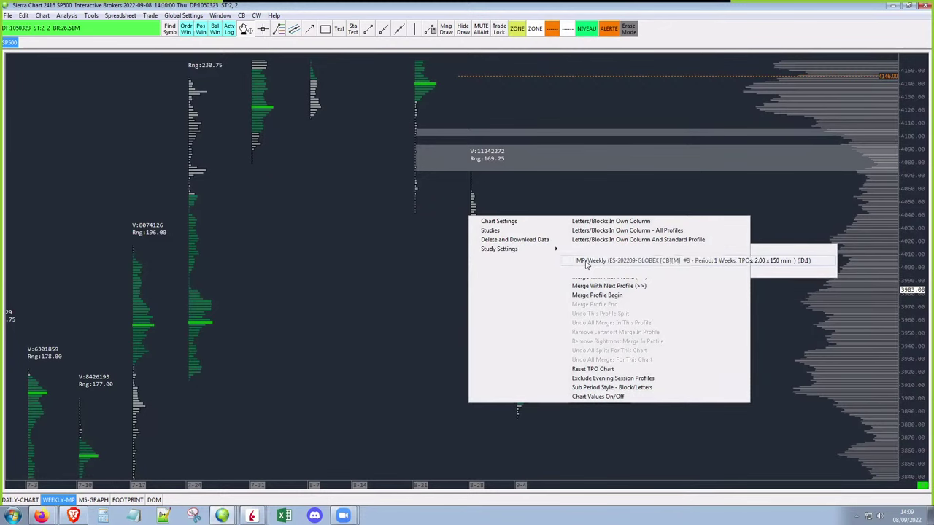
{"action": "mouse_move", "coordinate": [635, 180]}
{"action": "left_mouse_down"}
{"action": "mouse_move", "coordinate": [635, 286]}
{"action": "mouse_move", "coordinate": [636, 164]}
{"action": "left_mouse_up"}
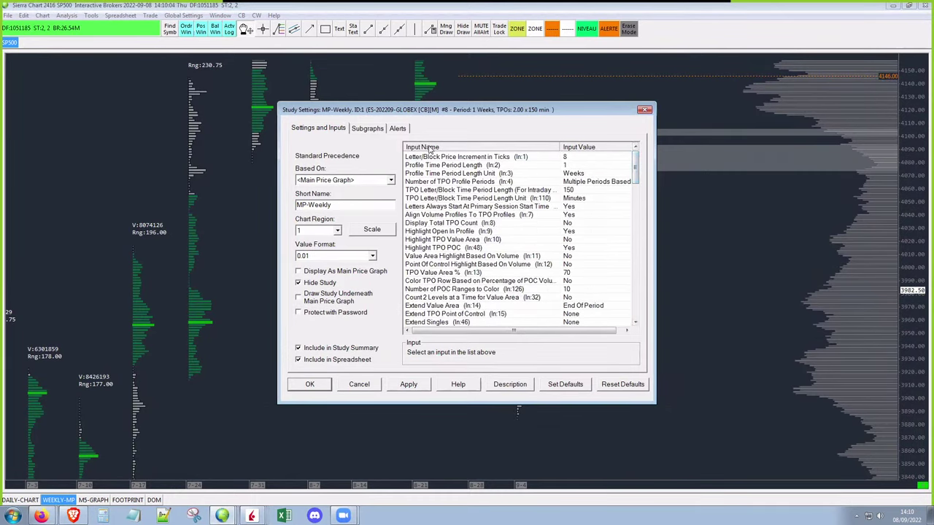
{"action": "left_click", "coordinate": [565, 264]}
{"action": "left_click", "coordinate": [583, 216]}
{"action": "left_click", "coordinate": [359, 384]}
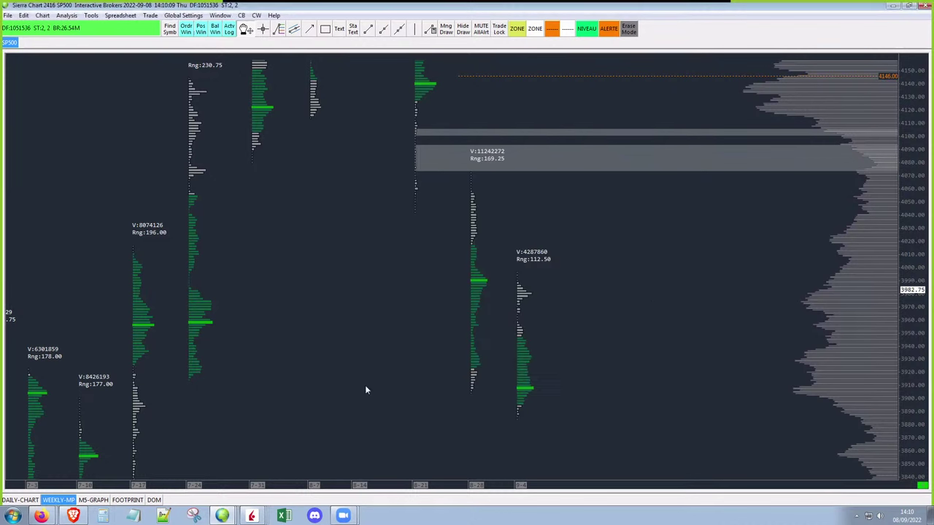
Unhide the MP-Weekly study in the weekly chart's studies list.
{"action": "right_click", "coordinate": [440, 267]}
{"action": "mouse_move", "coordinate": [475, 304]}
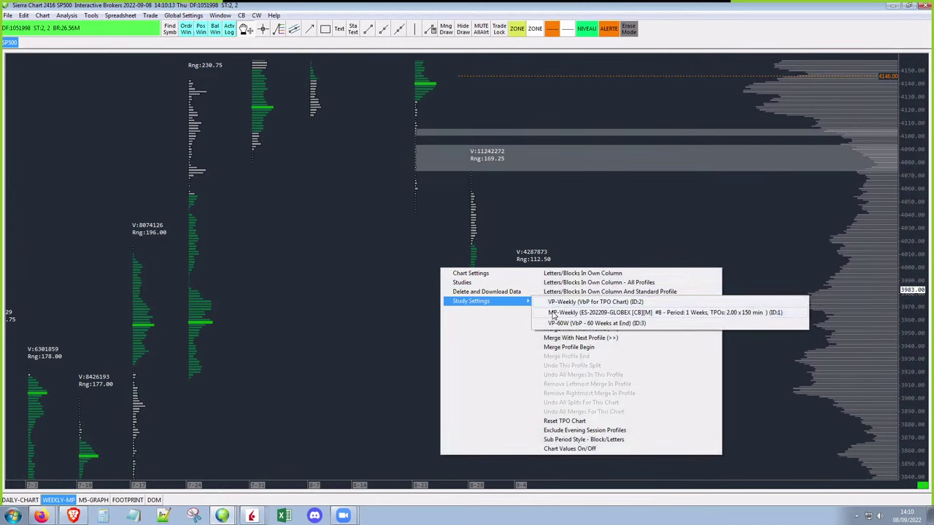
{"action": "left_click", "coordinate": [473, 284]}
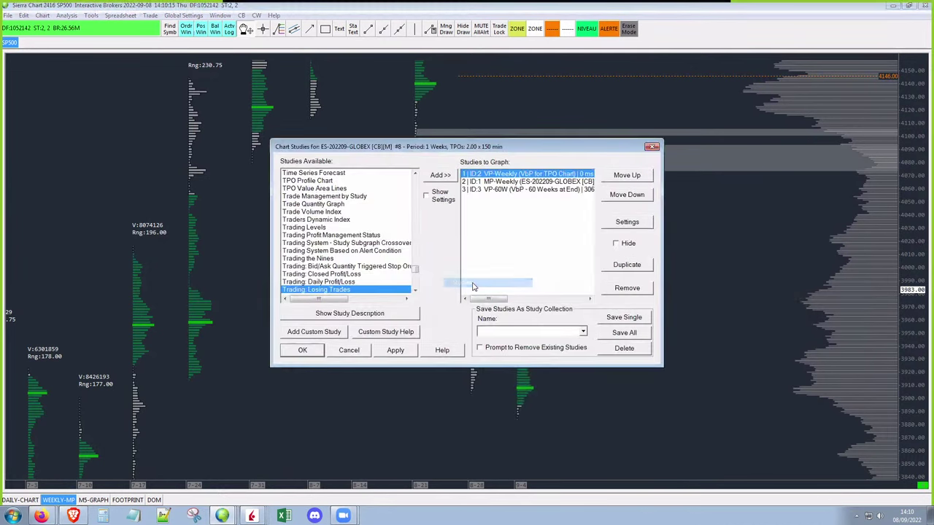
{"action": "left_click", "coordinate": [538, 182]}
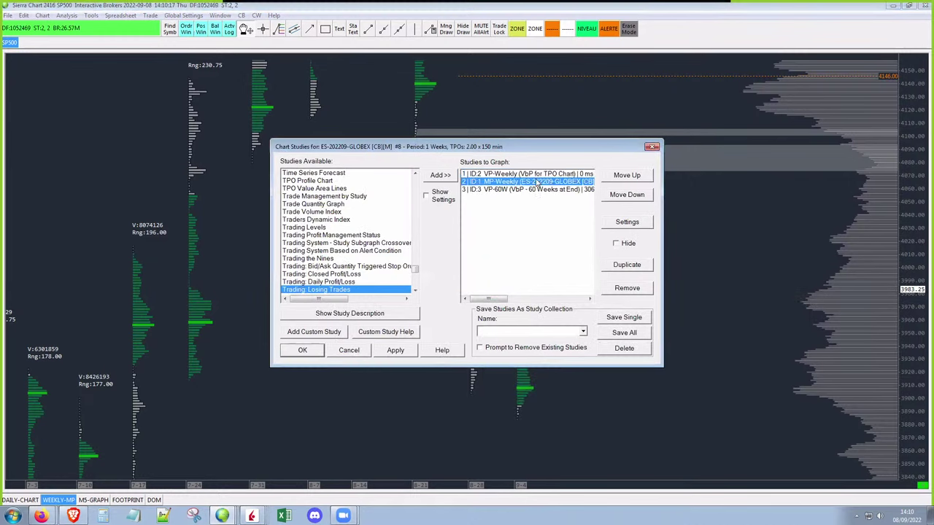
{"action": "left_click", "coordinate": [303, 351]}
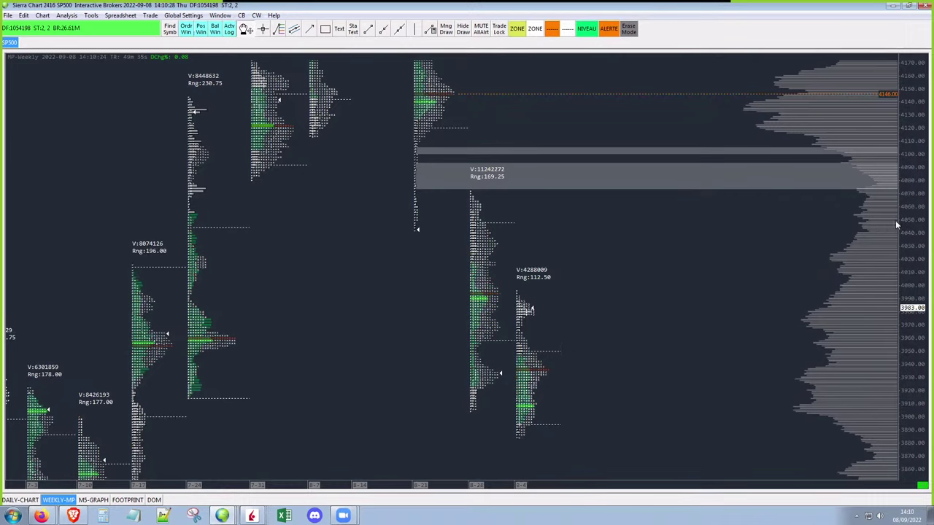
Examine the weekly profiles and marked levels from 4146 up to 4274, and bring up the M5-GRAPH chart.
{"action": "left_click_drag", "start_coordinate": [897, 225], "coordinate": [912, 301]}
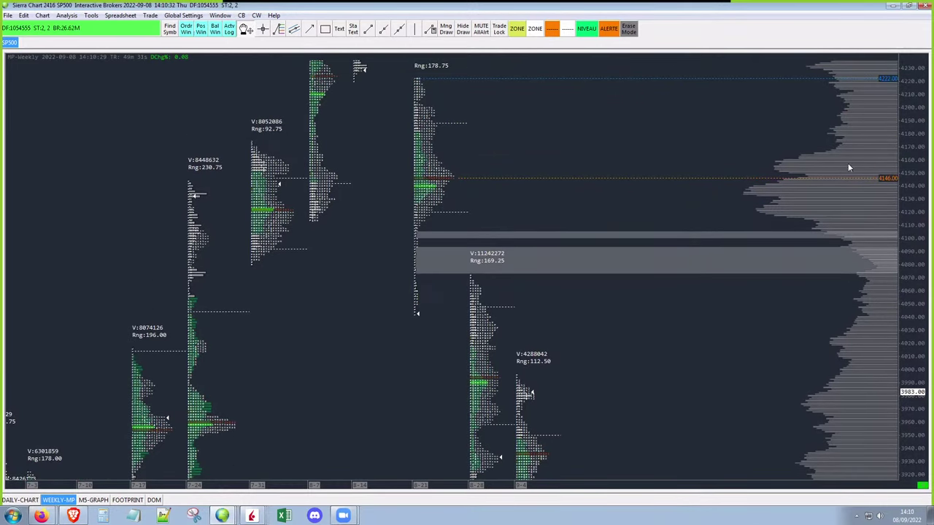
{"action": "scroll", "coordinate": [788, 181], "scroll_direction": "up", "scroll_amount": 3}
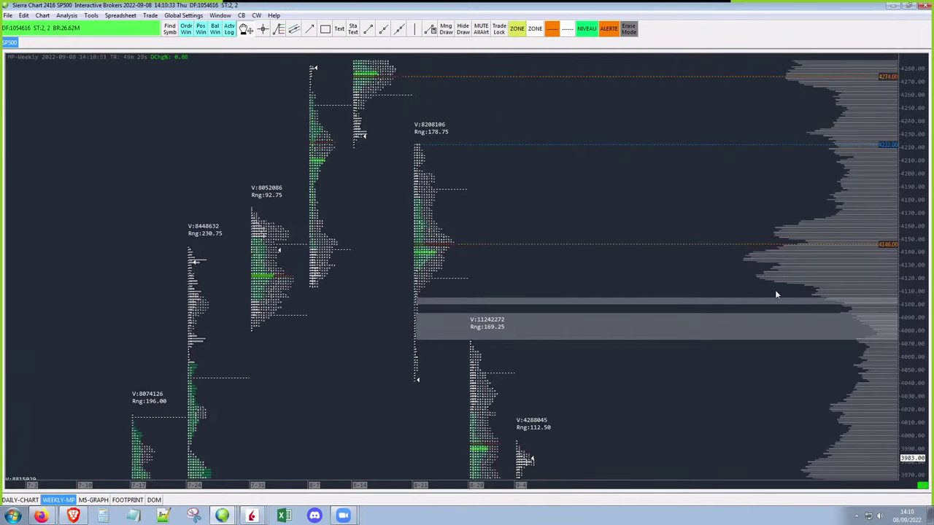
{"action": "scroll", "coordinate": [890, 328], "scroll_direction": "down", "scroll_amount": 6}
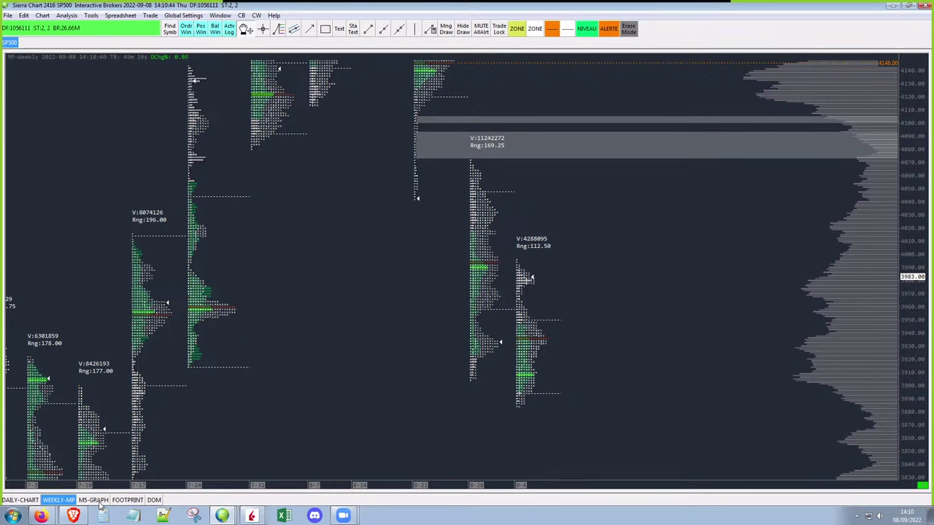
{"action": "left_click", "coordinate": [100, 504]}
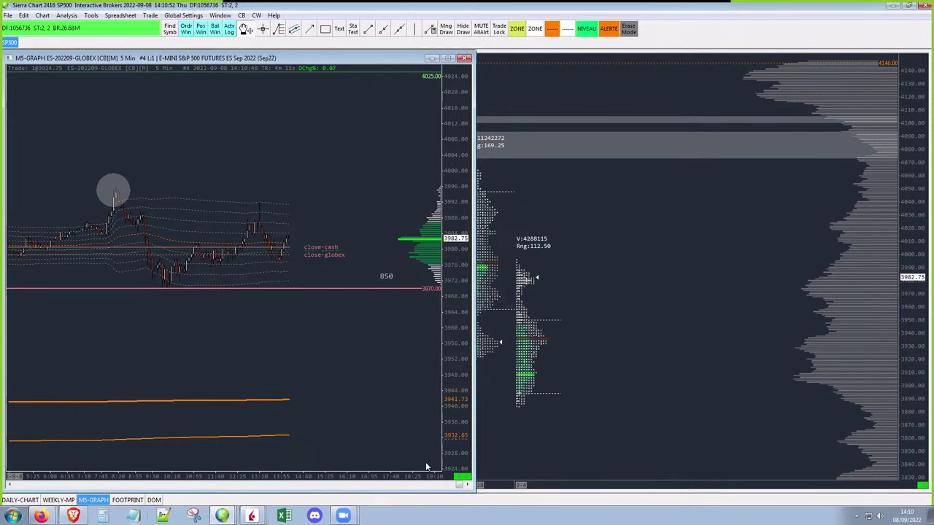
Draw two arrows on the weekly chart pointing at the current week's profile clusters near 3983 and 3940.
{"action": "left_click", "coordinate": [657, 386]}
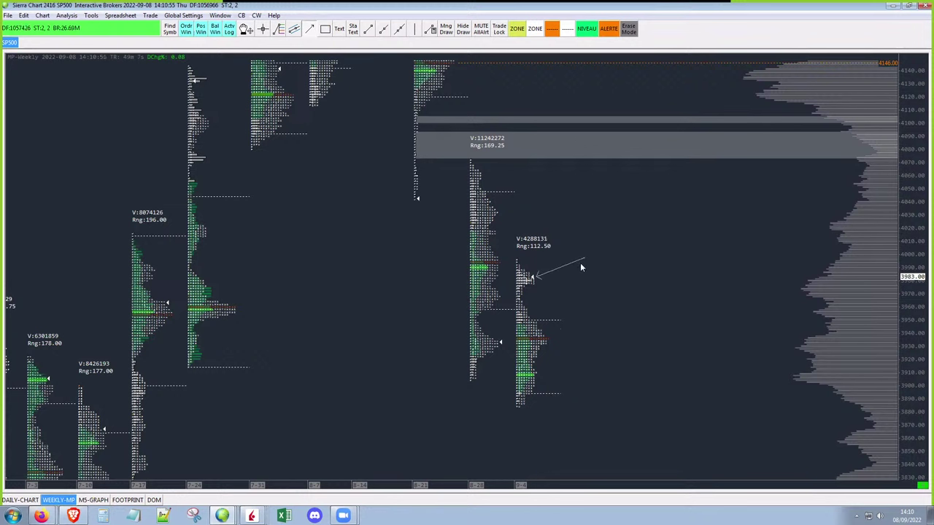
{"action": "mouse_move", "coordinate": [582, 264]}
{"action": "left_mouse_down"}
{"action": "mouse_move", "coordinate": [555, 328]}
{"action": "mouse_move", "coordinate": [530, 293]}
{"action": "mouse_move", "coordinate": [547, 332]}
{"action": "mouse_move", "coordinate": [541, 323]}
{"action": "left_mouse_up"}
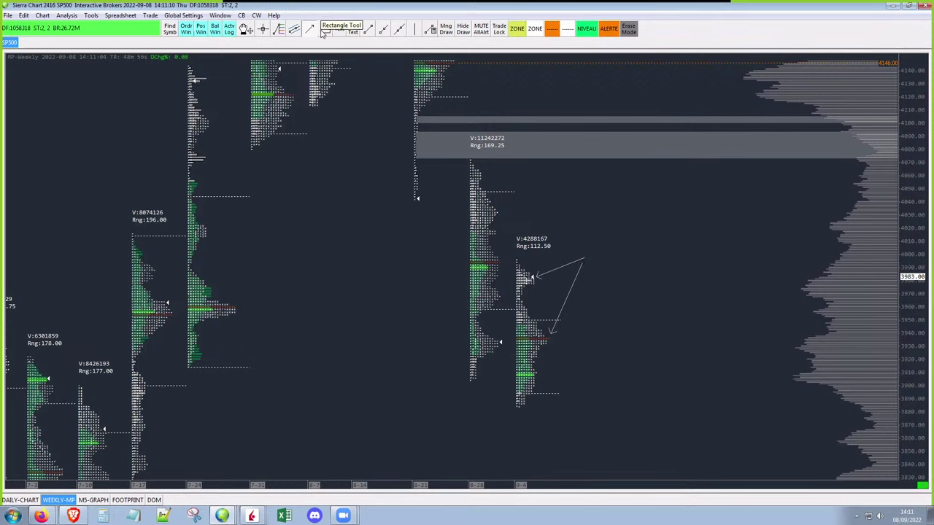
Draw two arrows toward the long-term volume profile near 3975 and 3910, and erase both of them.
{"action": "scroll", "coordinate": [658, 345], "scroll_direction": "left", "scroll_amount": 5}
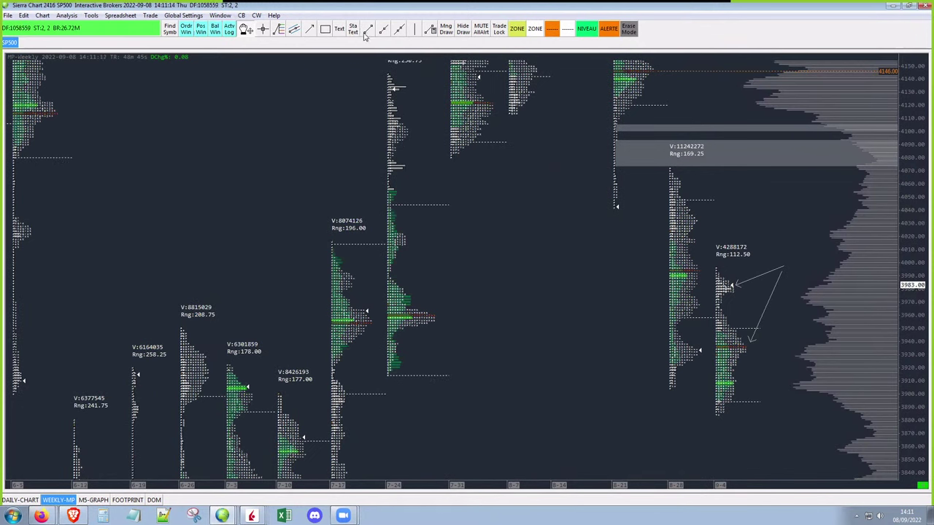
{"action": "left_click", "coordinate": [801, 295]}
{"action": "left_click", "coordinate": [779, 270]}
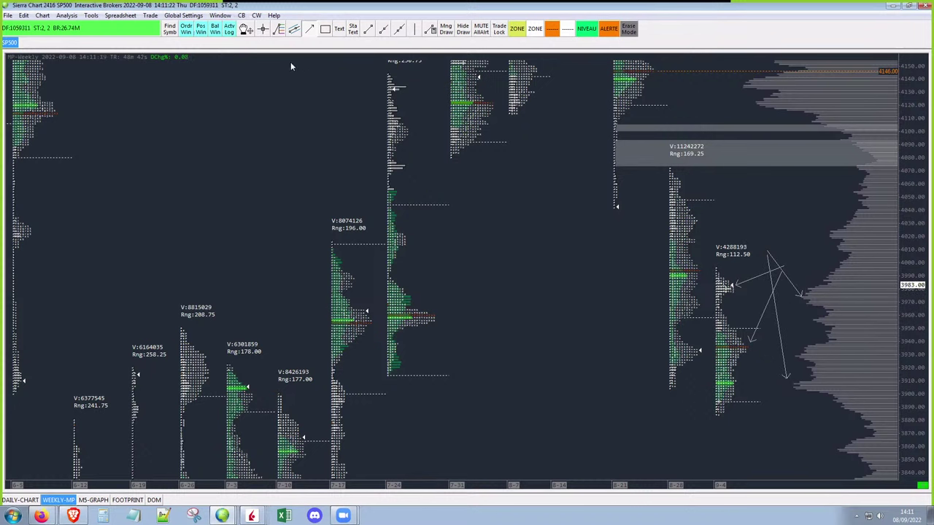
{"action": "left_click_drag", "start_coordinate": [696, 373], "coordinate": [529, 365]}
{"action": "left_click", "coordinate": [629, 30]}
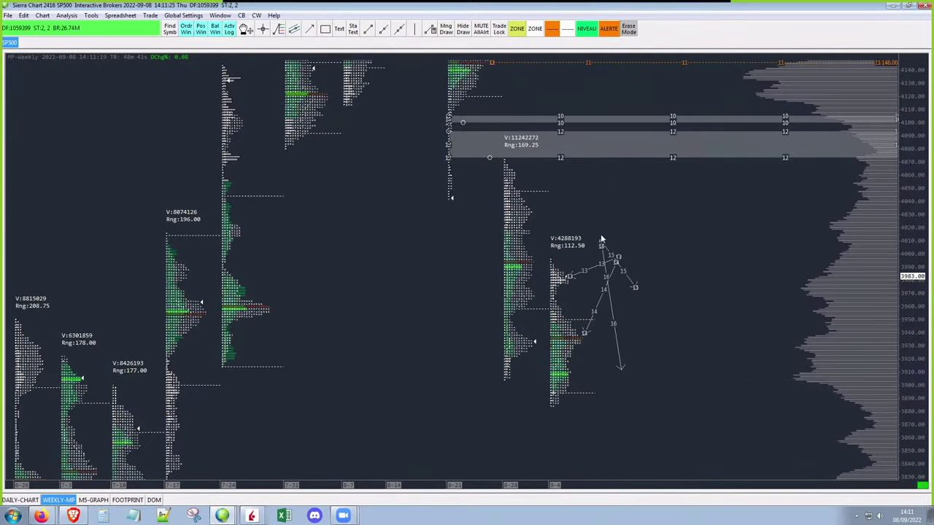
{"action": "key", "text": "Escape"}
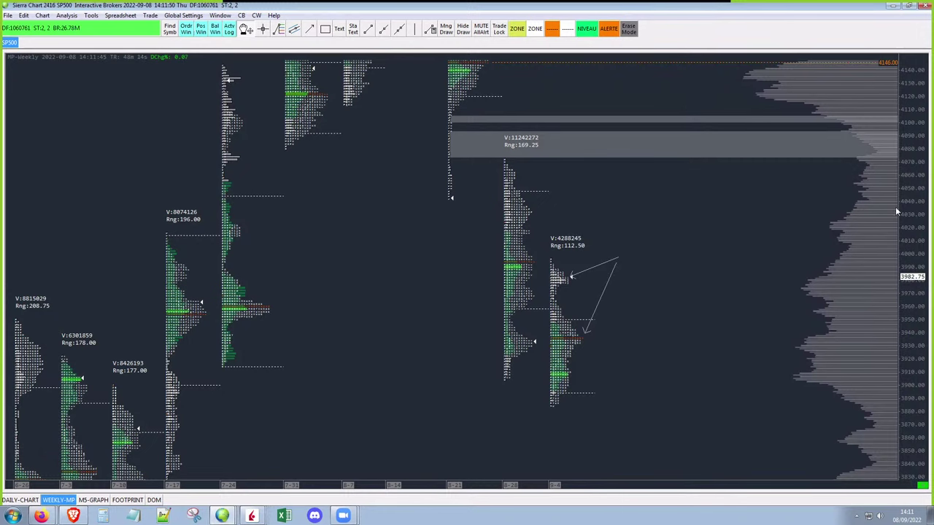
Recheck the weekly profiles around the 4146 and 4222 levels and return to the current week's profile.
{"action": "left_click_drag", "start_coordinate": [431, 381], "coordinate": [425, 445]}
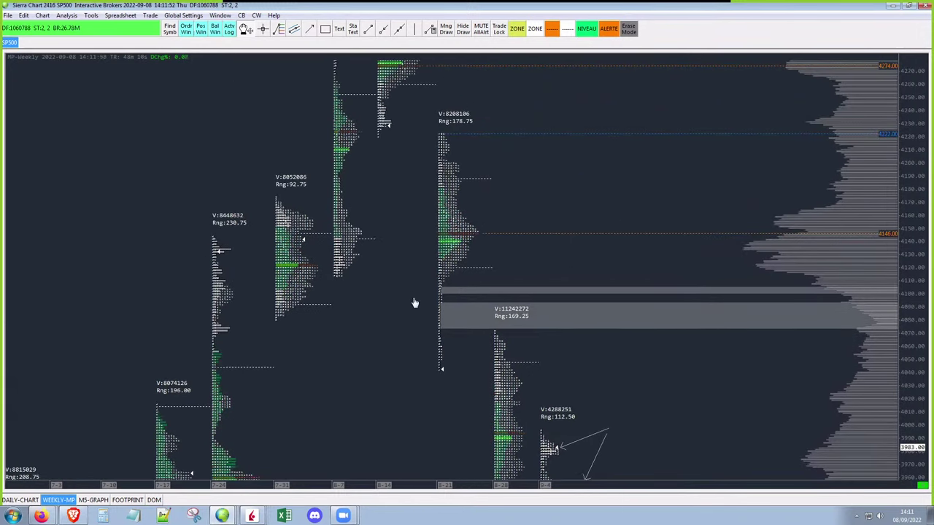
{"action": "left_click_drag", "start_coordinate": [415, 244], "coordinate": [423, 187]}
{"action": "left_click_drag", "start_coordinate": [452, 394], "coordinate": [450, 290]}
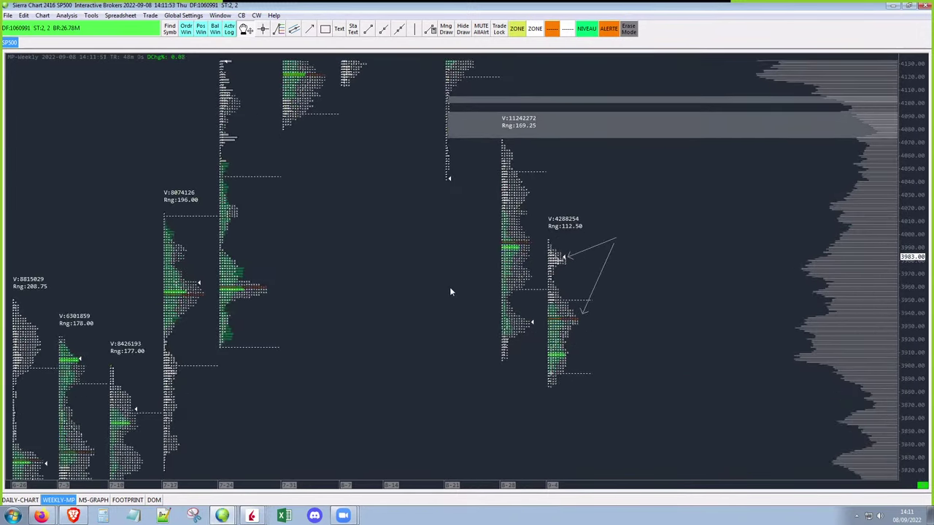
Bring up the M5-GRAPH, FOOTPRINT and DOM windows together and examine earlier price action on the 5-minute chart.
{"action": "left_click", "coordinate": [93, 501]}
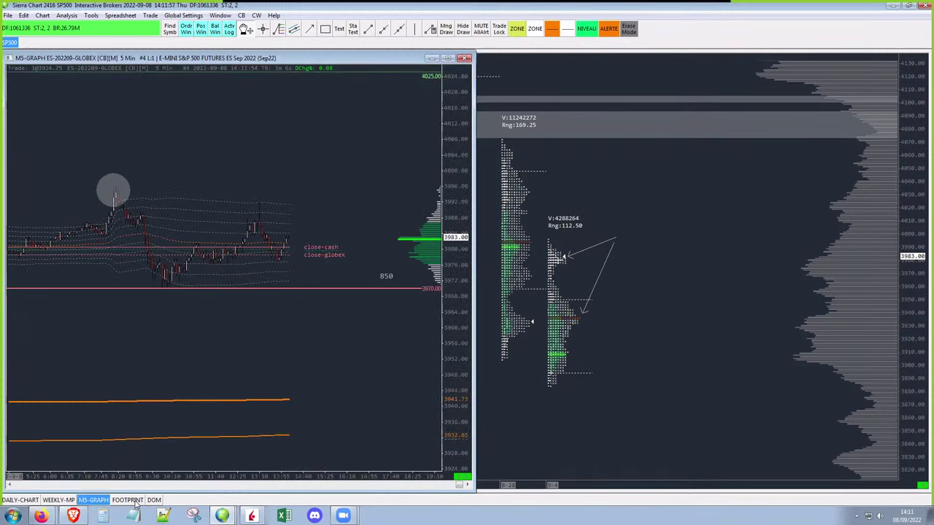
{"action": "left_click", "coordinate": [127, 501]}
{"action": "left_click", "coordinate": [154, 500]}
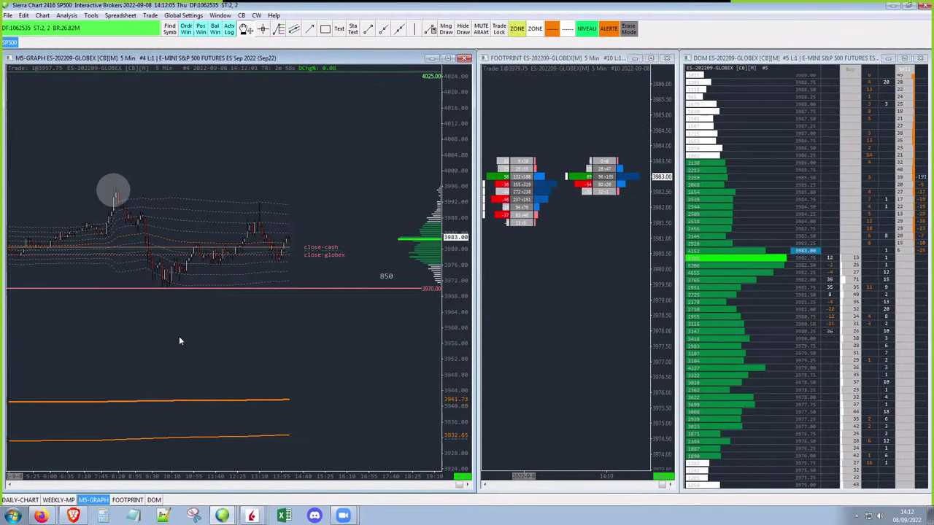
{"action": "left_click_drag", "start_coordinate": [187, 350], "coordinate": [243, 340]}
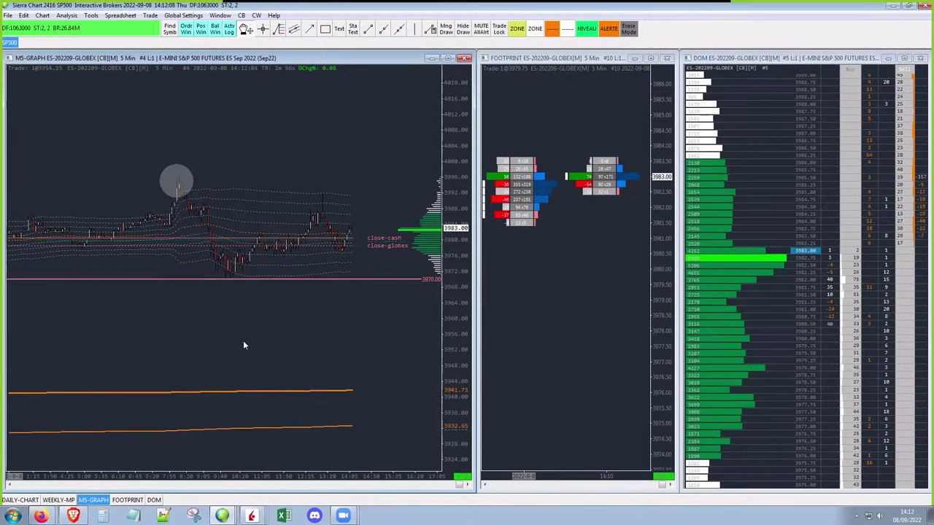
Examine the DOM ladder above and around the current price, check the FOOTPRINT window, and return to the M5-GRAPH window.
{"action": "scroll", "coordinate": [255, 337], "scroll_direction": "down", "scroll_amount": 3}
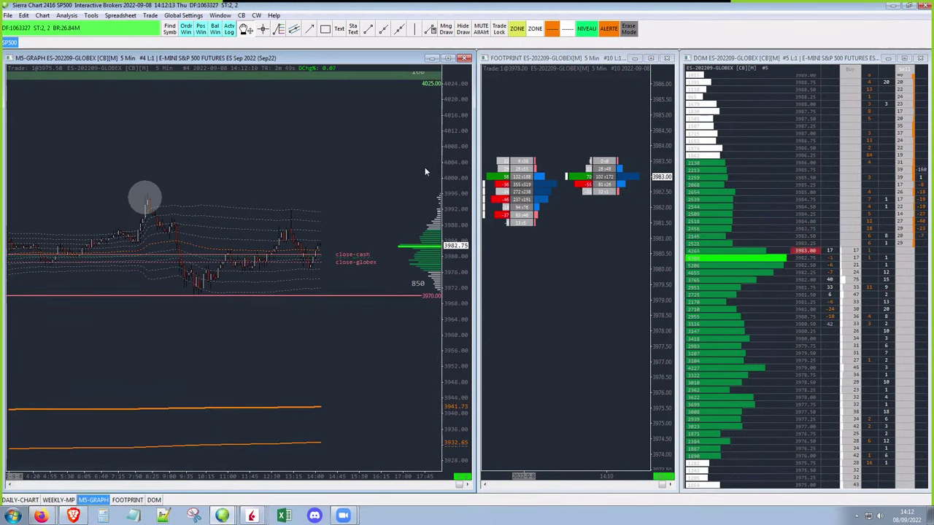
{"action": "left_click", "coordinate": [808, 332]}
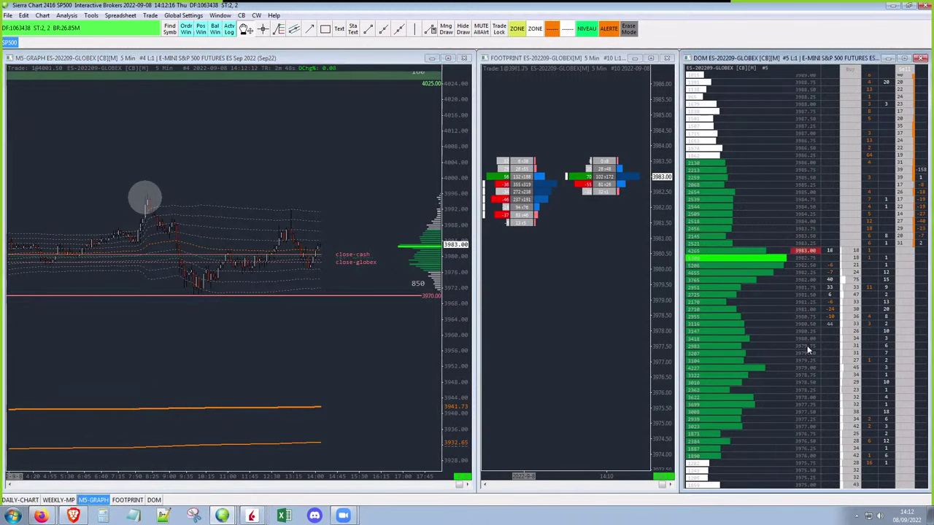
{"action": "scroll", "coordinate": [808, 352], "scroll_direction": "up", "scroll_amount": 8}
{"action": "scroll", "coordinate": [808, 353], "scroll_direction": "down", "scroll_amount": 6}
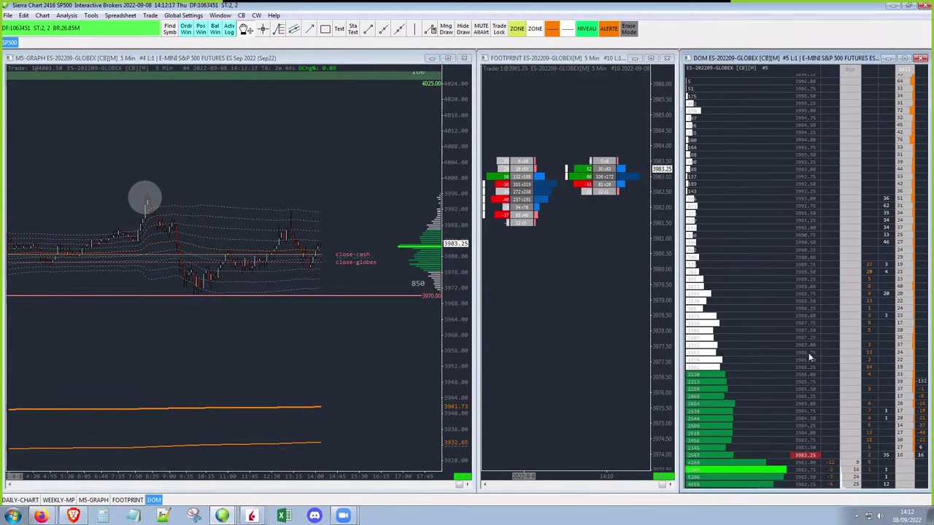
{"action": "scroll", "coordinate": [809, 353], "scroll_direction": "down", "scroll_amount": 2}
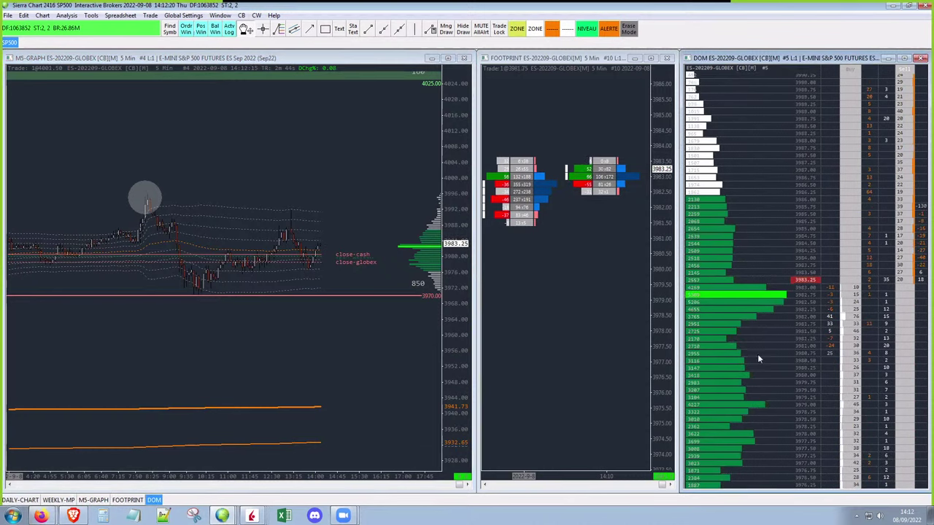
{"action": "left_click", "coordinate": [641, 329]}
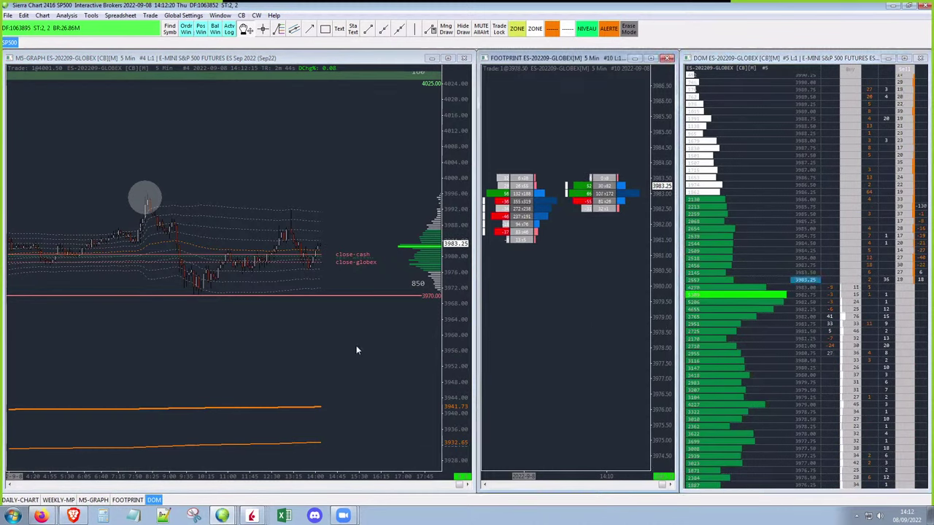
{"action": "key", "text": "ctrl+Tab"}
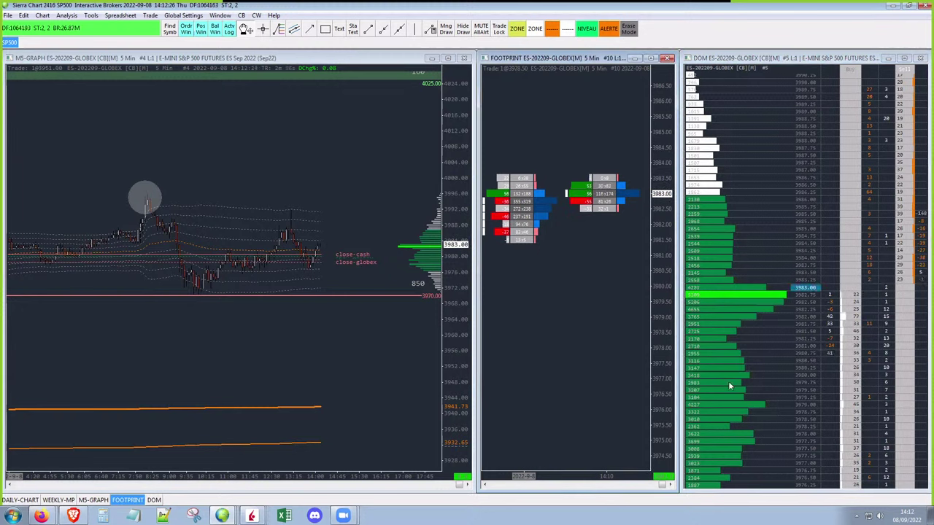
{"action": "left_click", "coordinate": [340, 352]}
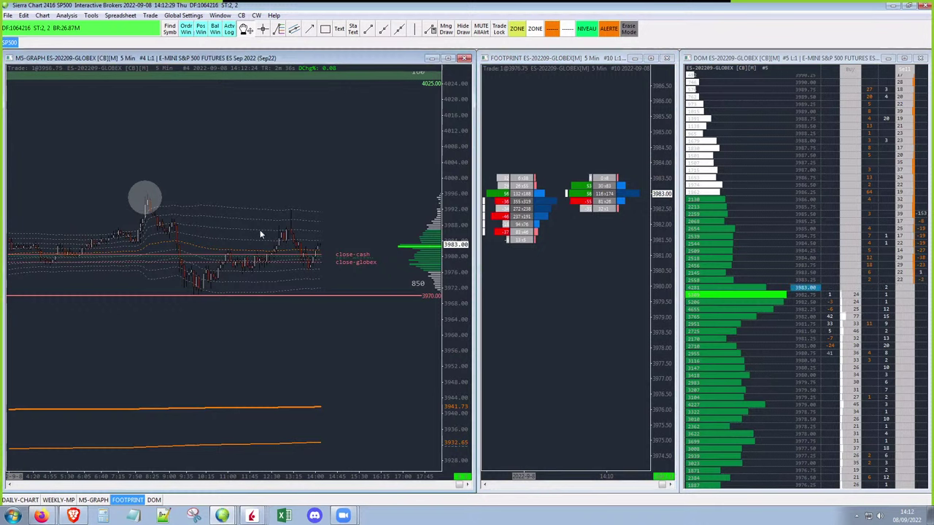
{"action": "left_click", "coordinate": [328, 336]}
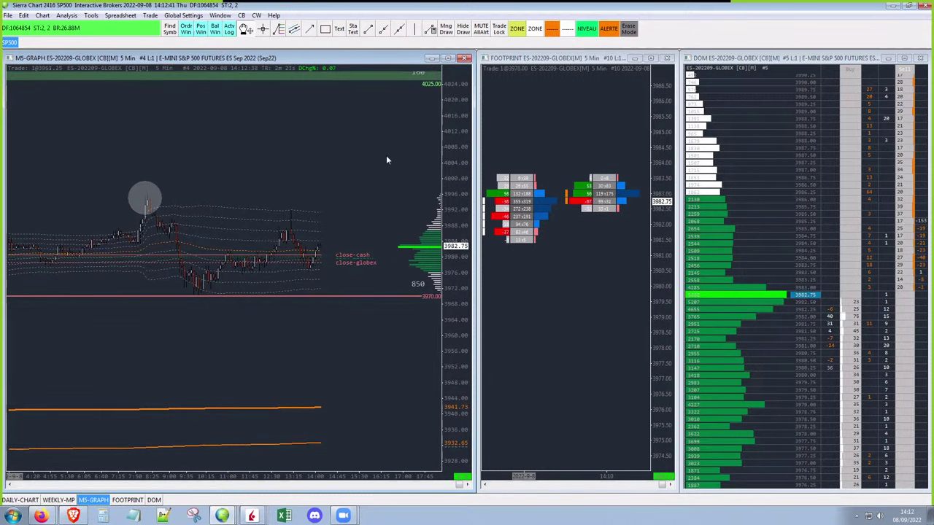
Maximize the M5-GRAPH chart and frame the day's price action between the 3970 level and the 4025 zone.
{"action": "scroll", "coordinate": [460, 127], "scroll_direction": "up", "scroll_amount": 3}
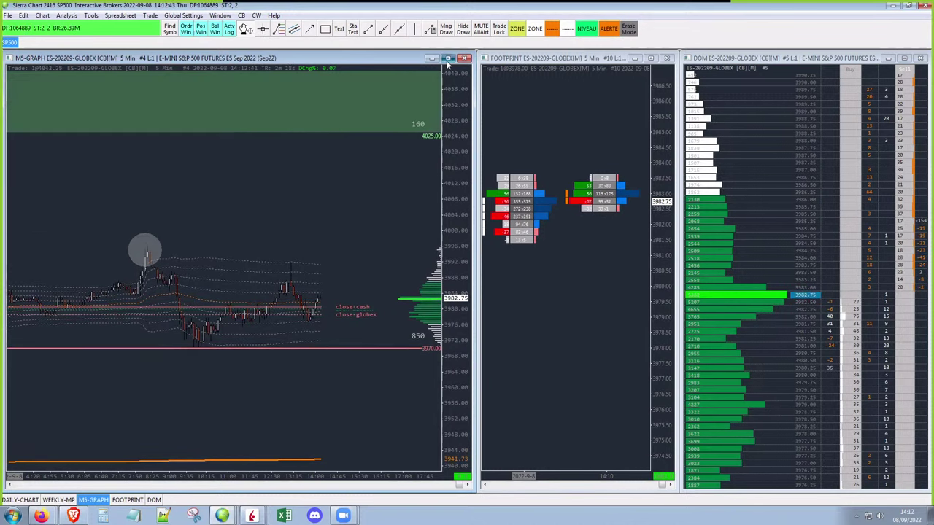
{"action": "left_click", "coordinate": [448, 59]}
{"action": "scroll", "coordinate": [302, 215], "scroll_direction": "down", "scroll_amount": 3}
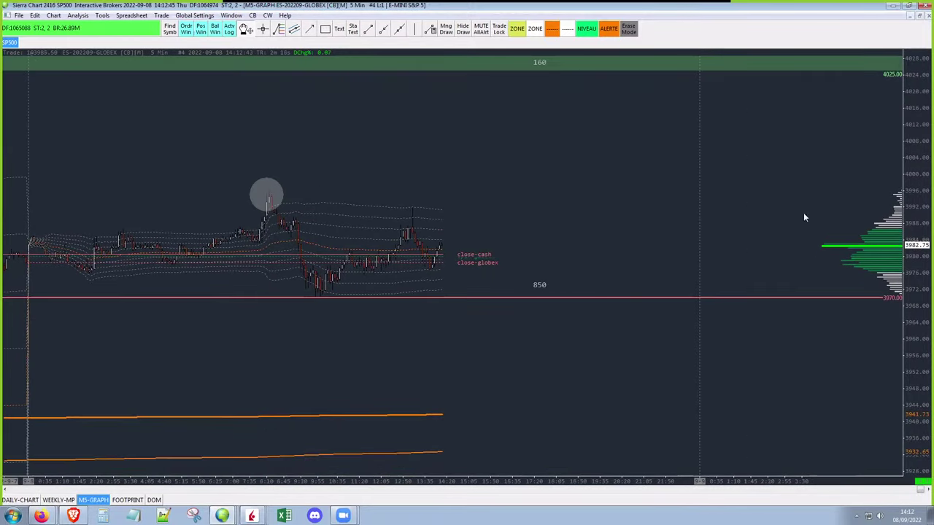
{"action": "left_click_drag", "start_coordinate": [916, 180], "coordinate": [917, 254]}
{"action": "scroll", "coordinate": [917, 253], "scroll_direction": "down", "scroll_amount": 4}
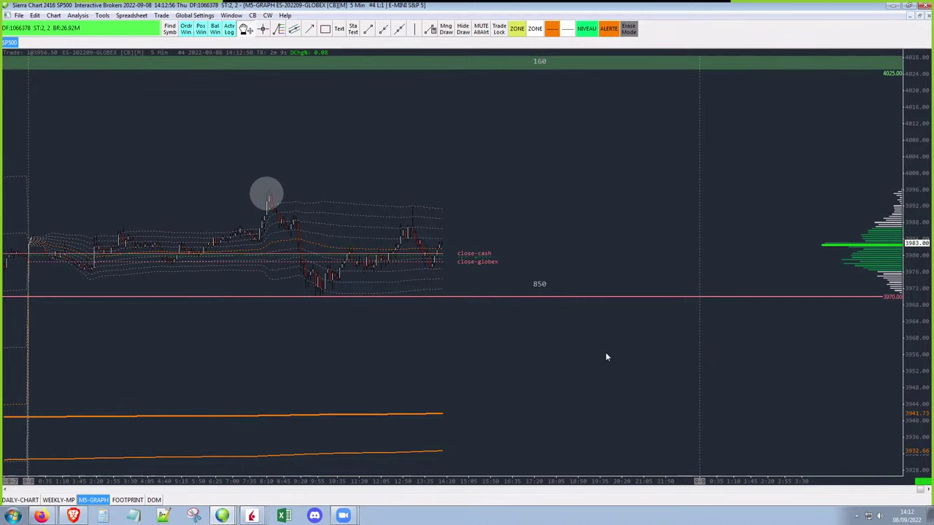
{"action": "left_click_drag", "start_coordinate": [534, 249], "coordinate": [483, 245]}
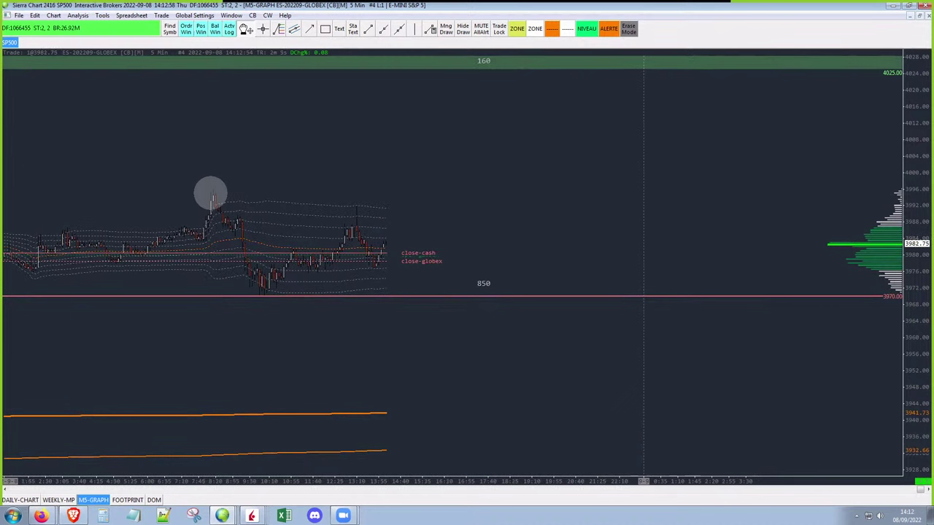
Switch to the OptionTrader window for ES and examine the SEP E2D option chain expiring in 0 days.
{"action": "mouse_move", "coordinate": [252, 516]}
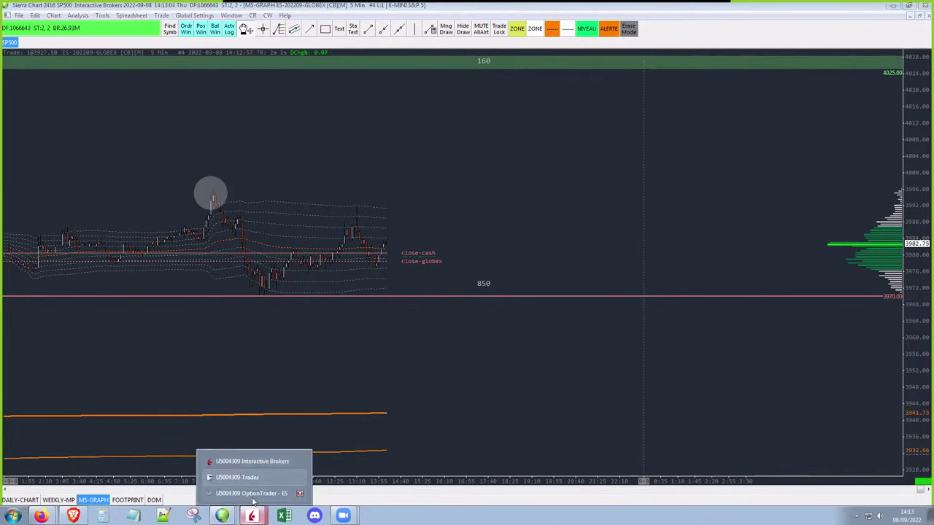
{"action": "left_click", "coordinate": [248, 494]}
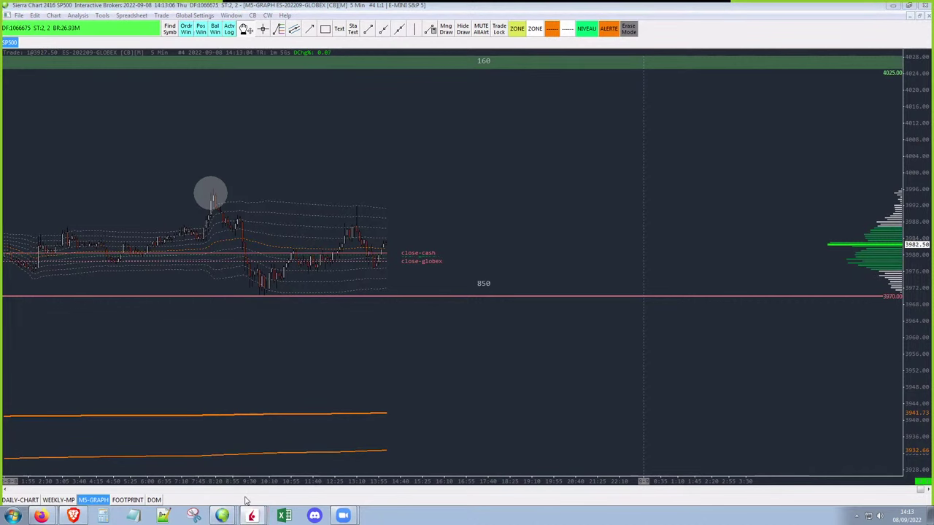
{"action": "scroll", "coordinate": [427, 400], "scroll_direction": "down", "scroll_amount": 1}
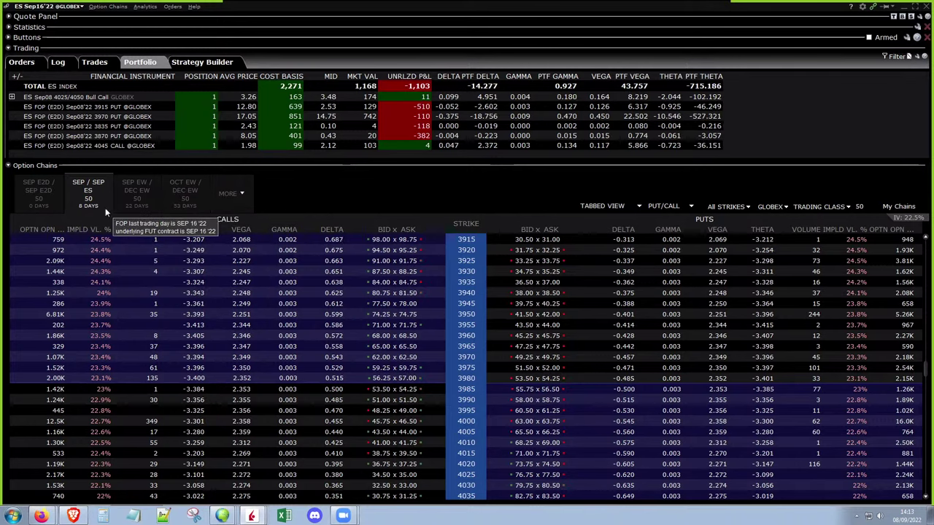
{"action": "left_click", "coordinate": [38, 188]}
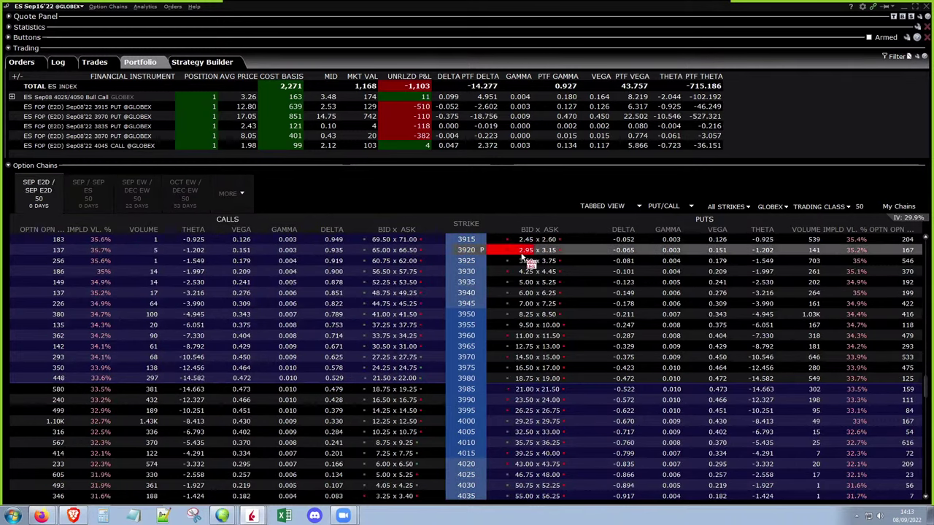
{"action": "scroll", "coordinate": [525, 349], "scroll_direction": "down", "scroll_amount": 1}
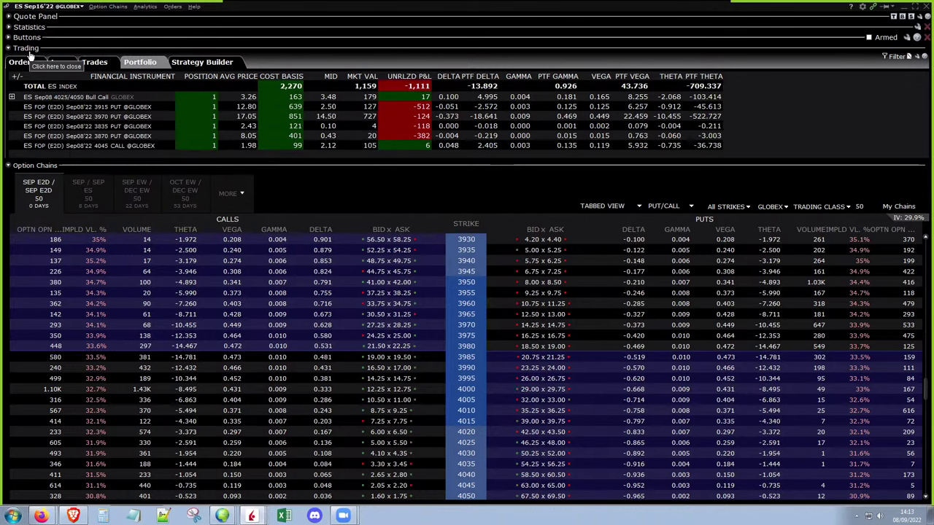
Go through the Trading section's orders, log, trades, portfolio and strategy builder, and return to the portfolio positions.
{"action": "left_click", "coordinate": [27, 50]}
{"action": "left_click", "coordinate": [26, 48]}
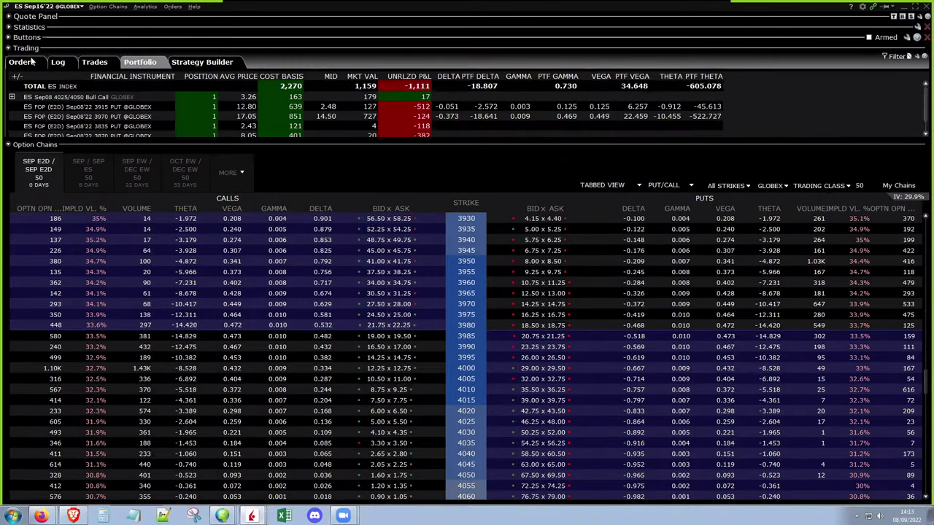
{"action": "left_click", "coordinate": [30, 63]}
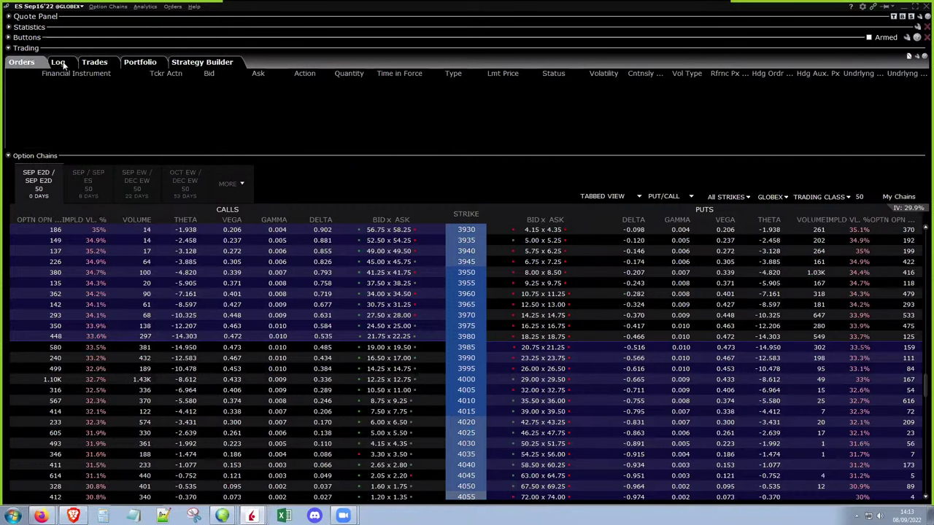
{"action": "left_click", "coordinate": [59, 62]}
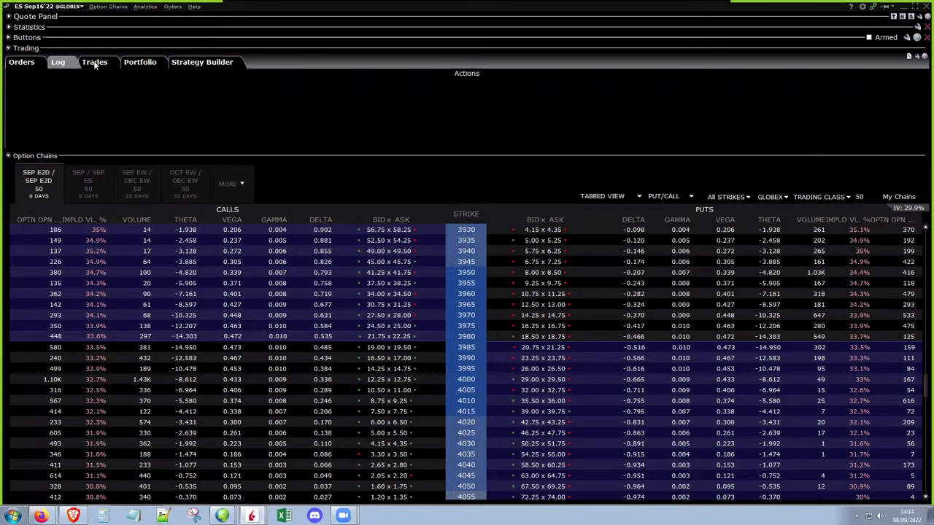
{"action": "left_click", "coordinate": [95, 63]}
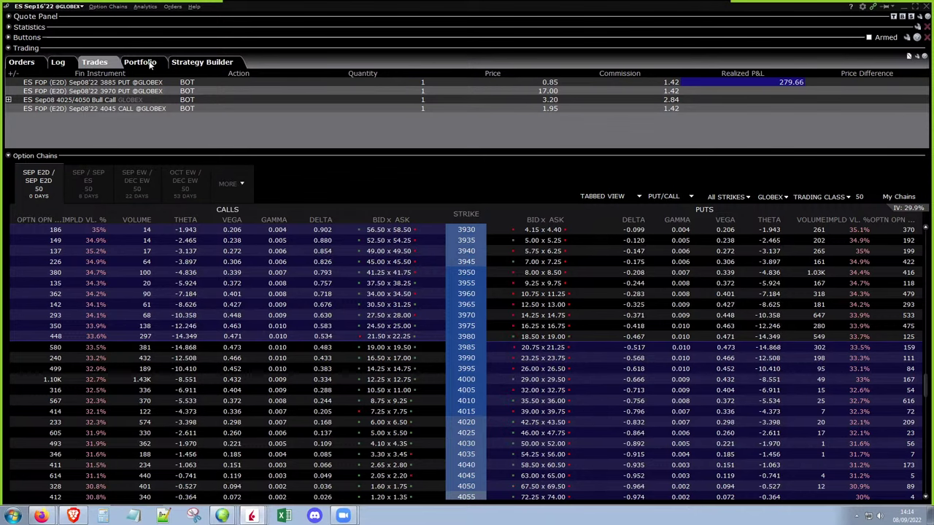
{"action": "left_click", "coordinate": [150, 65]}
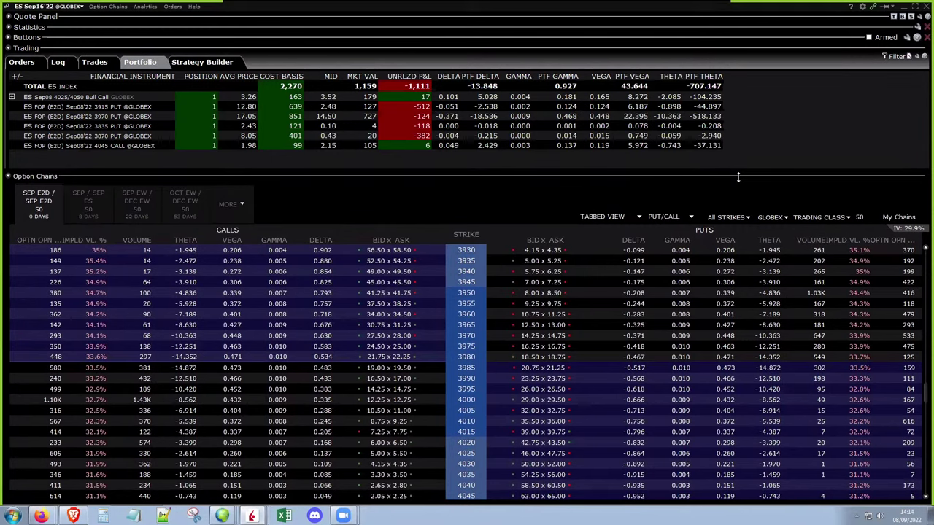
{"action": "left_click", "coordinate": [198, 64]}
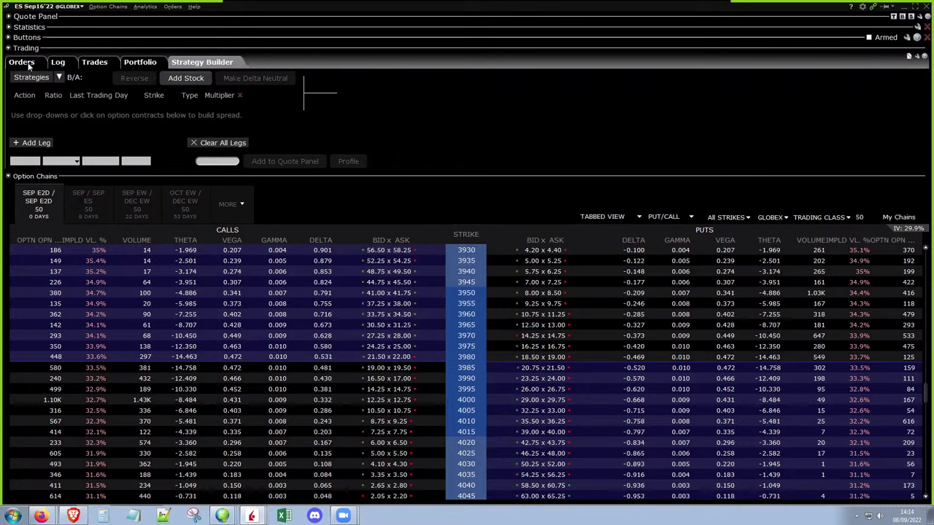
{"action": "left_click", "coordinate": [142, 63]}
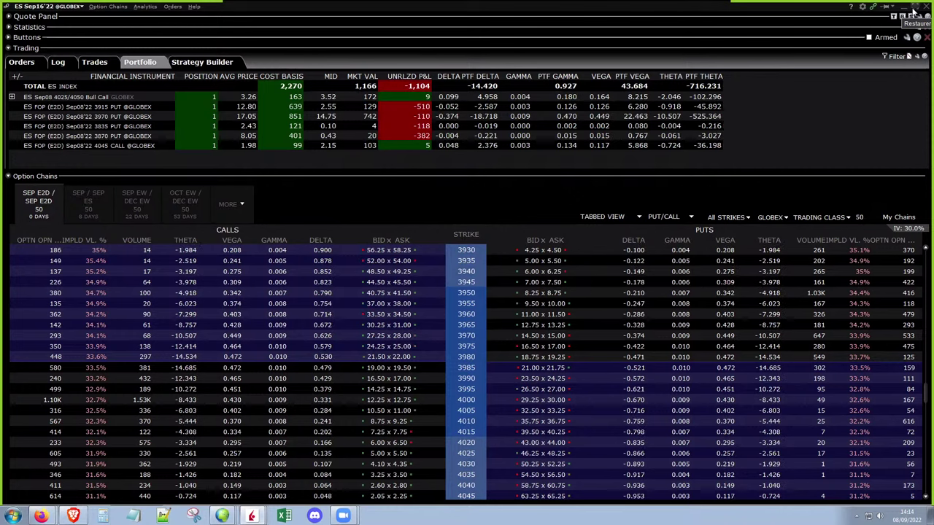
Recheck the trades, log and orders lists, and switch back to Sierra Chart's 5-minute chart.
{"action": "left_click", "coordinate": [94, 64]}
{"action": "left_click", "coordinate": [57, 62]}
{"action": "left_click", "coordinate": [21, 62]}
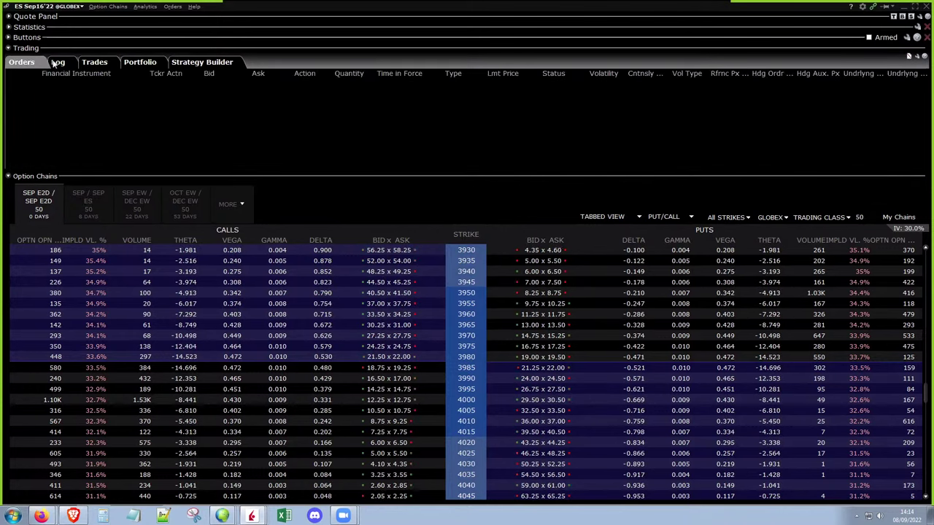
{"action": "left_click", "coordinate": [904, 6]}
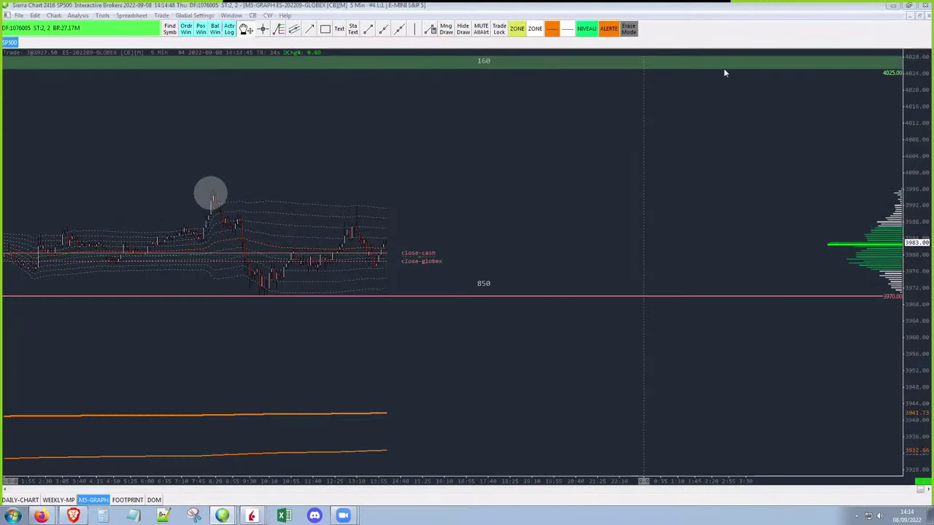
Place a live sell limit order for 1 ES contract at 4060.75 on the 5-minute chart and move it to the 4045.00 level.
{"action": "scroll", "coordinate": [910, 142], "scroll_direction": "up", "scroll_amount": 5}
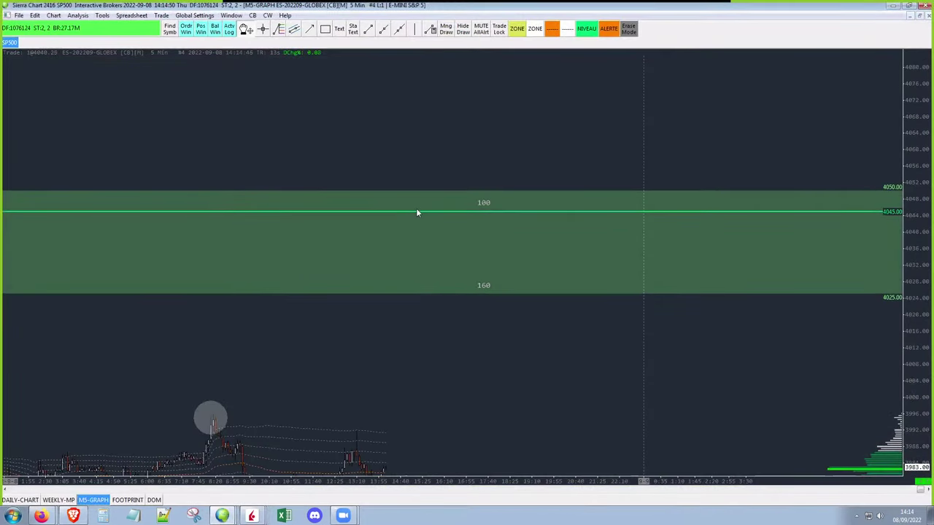
{"action": "right_click", "coordinate": [324, 146]}
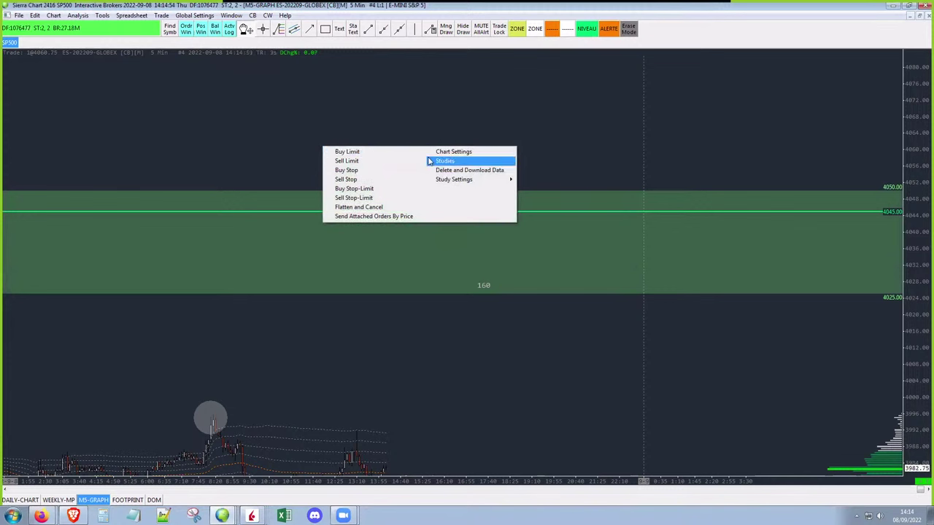
{"action": "left_click", "coordinate": [370, 167]}
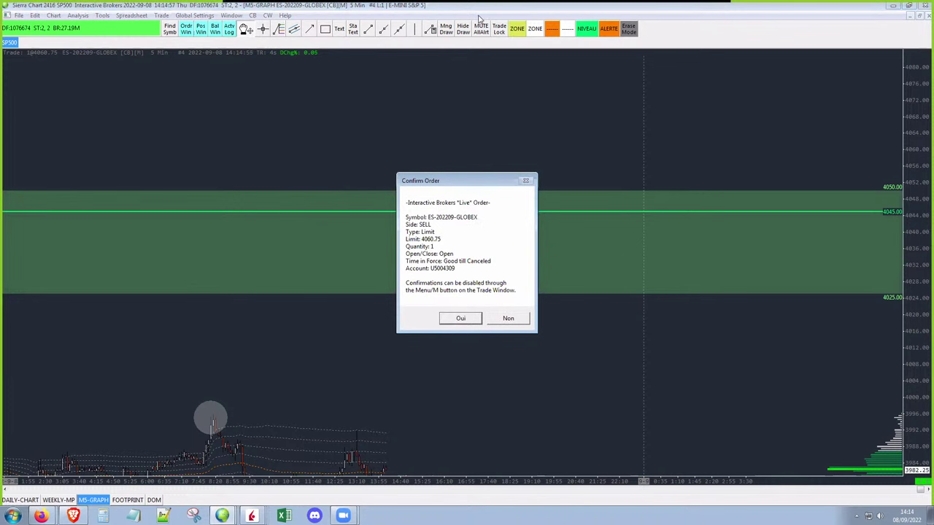
{"action": "key", "text": "Return"}
{"action": "left_click_drag", "start_coordinate": [60, 146], "coordinate": [52, 211]}
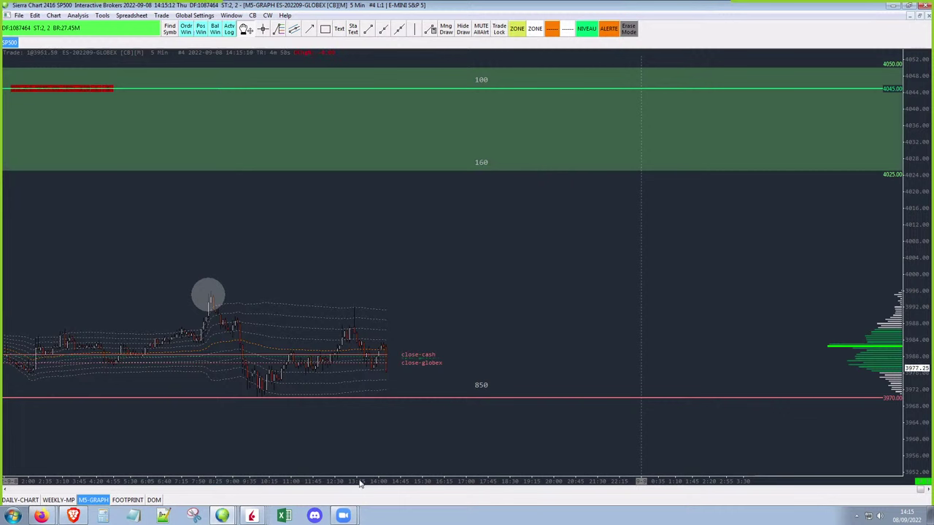
Check the ES sell order, the trades and the portfolio positions in OptionTrader, and return to the 5-minute chart.
{"action": "mouse_move", "coordinate": [255, 520]}
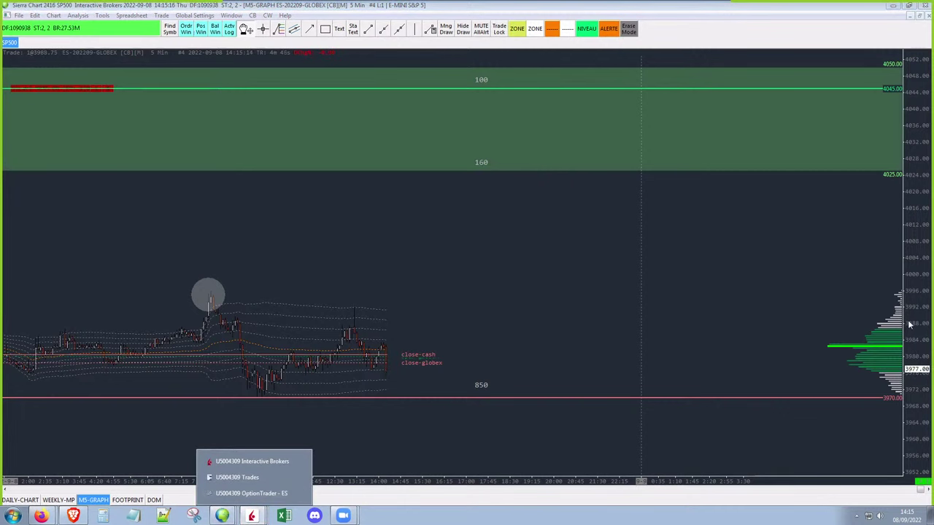
{"action": "left_click_drag", "start_coordinate": [910, 323], "coordinate": [862, 260]}
{"action": "mouse_move", "coordinate": [254, 520]}
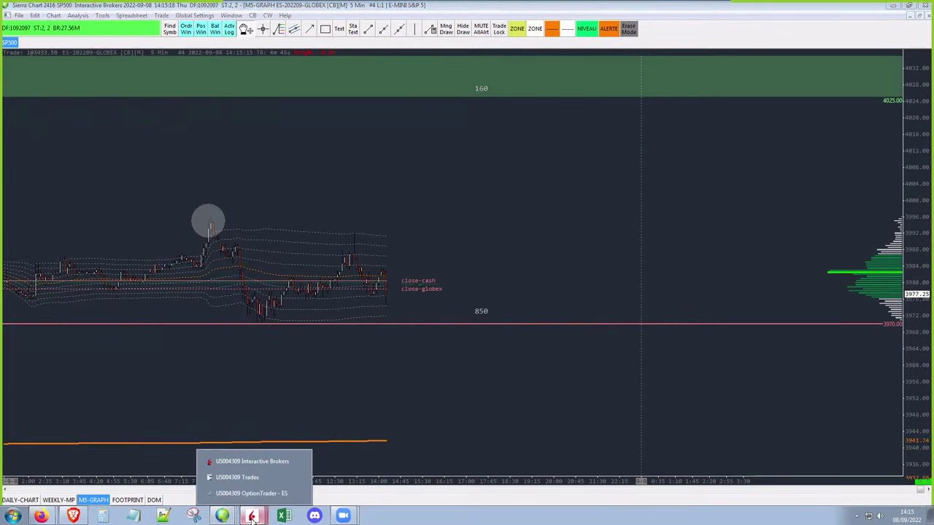
{"action": "left_click", "coordinate": [244, 493]}
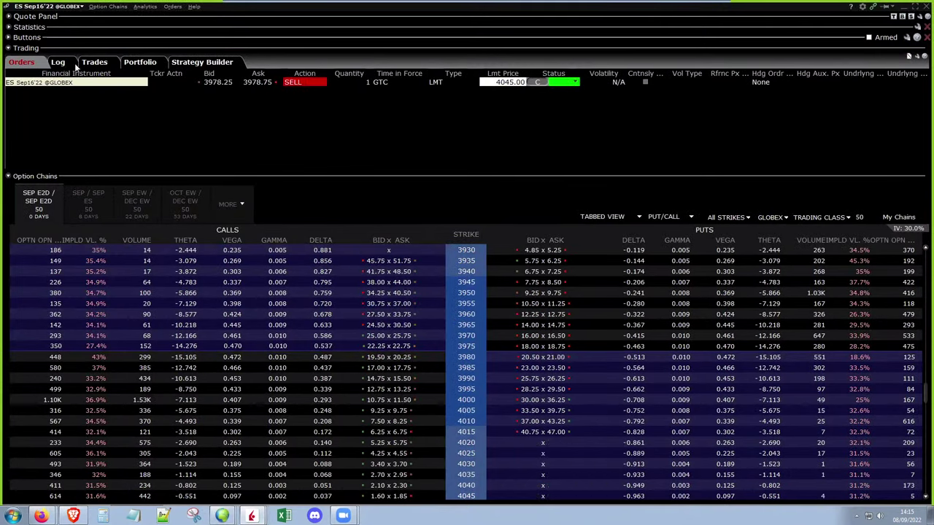
{"action": "left_click", "coordinate": [97, 64]}
{"action": "left_click", "coordinate": [136, 65]}
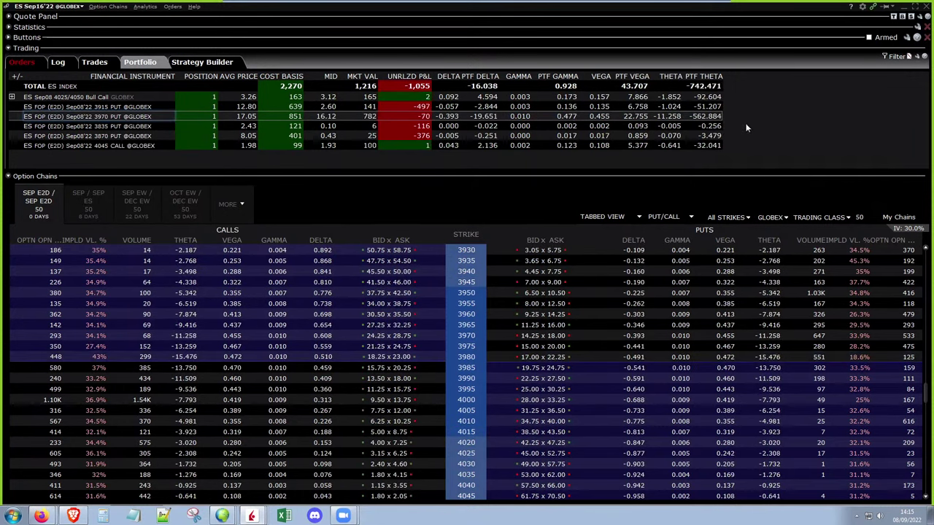
{"action": "left_click", "coordinate": [903, 12]}
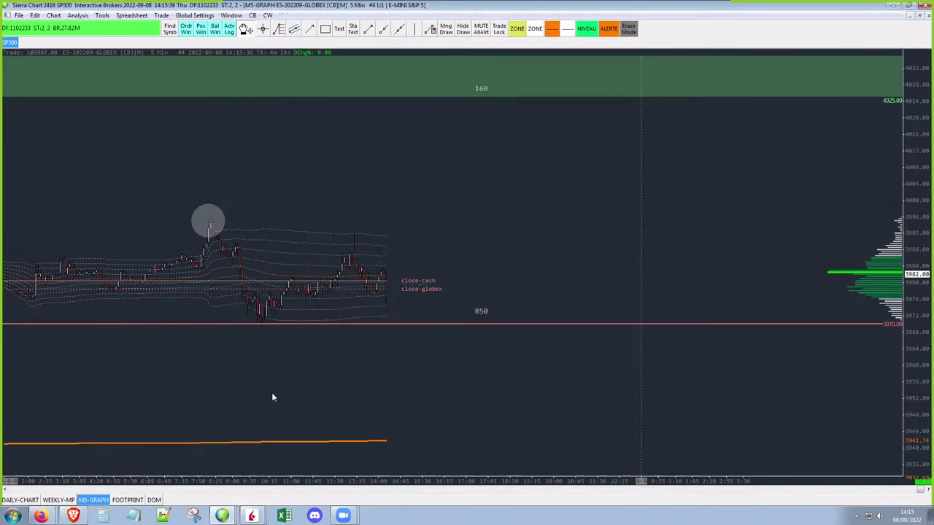
Restore the maximized 5-minute chart beside the footprint and DOM windows, and review its price levels from the 4045.00 sell order down to the orange lines.
{"action": "left_click", "coordinate": [919, 17]}
{"action": "left_click", "coordinate": [801, 386]}
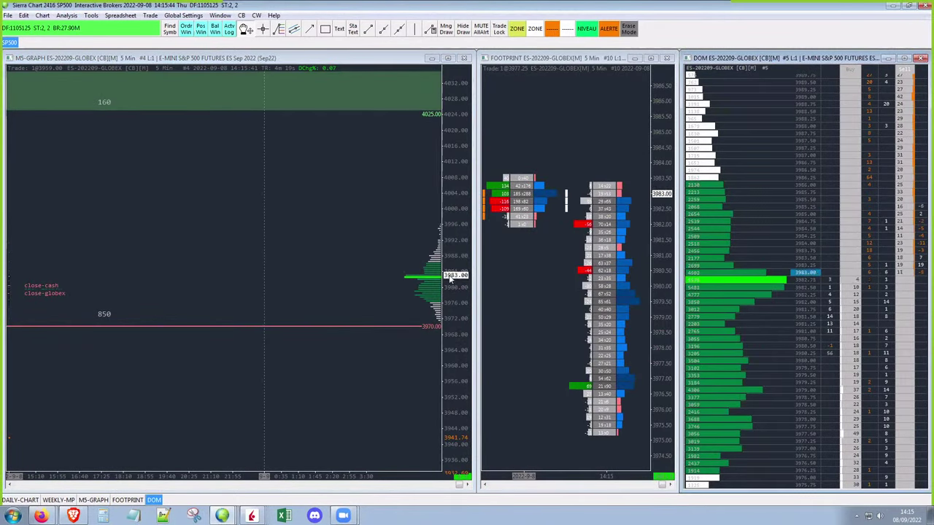
{"action": "left_click", "coordinate": [343, 370]}
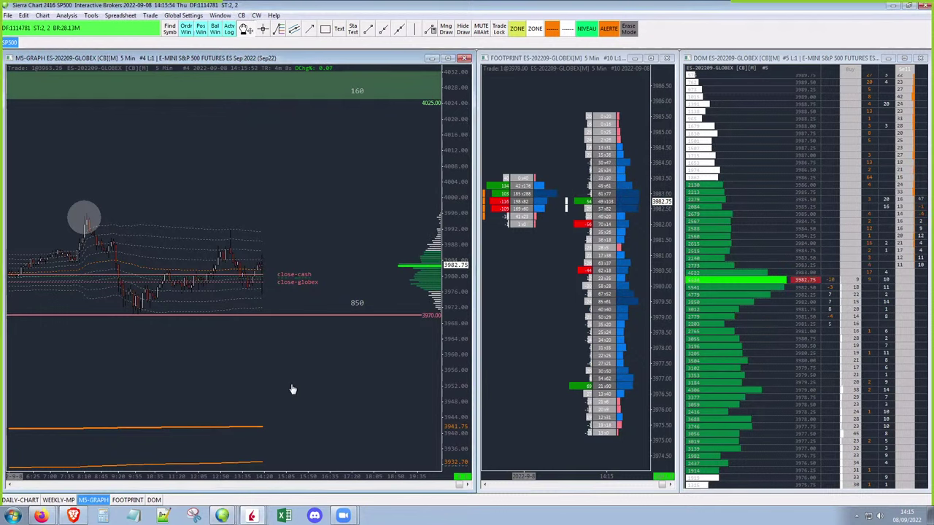
{"action": "scroll", "coordinate": [294, 385], "scroll_direction": "up", "scroll_amount": 3}
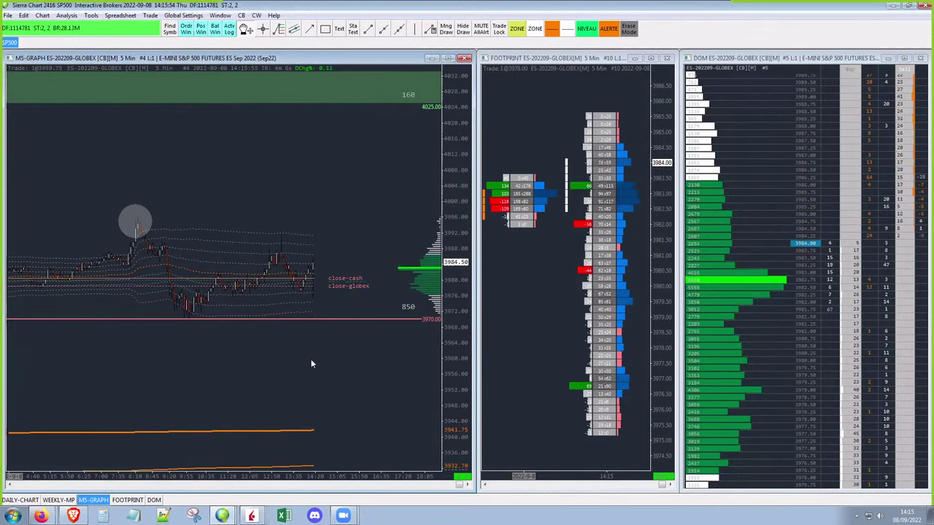
{"action": "scroll", "coordinate": [385, 233], "scroll_direction": "down", "scroll_amount": 2}
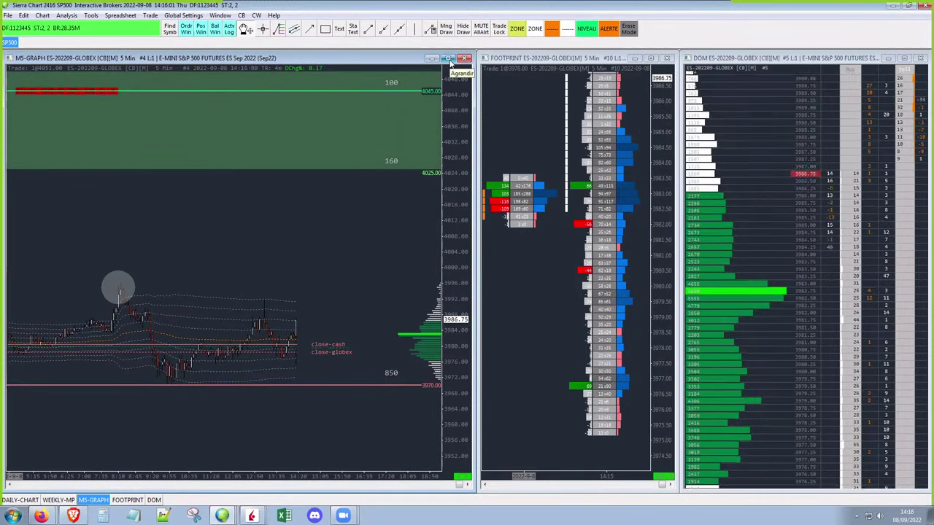
{"action": "scroll", "coordinate": [459, 249], "scroll_direction": "up", "scroll_amount": 1}
{"action": "scroll", "coordinate": [459, 250], "scroll_direction": "up", "scroll_amount": 1}
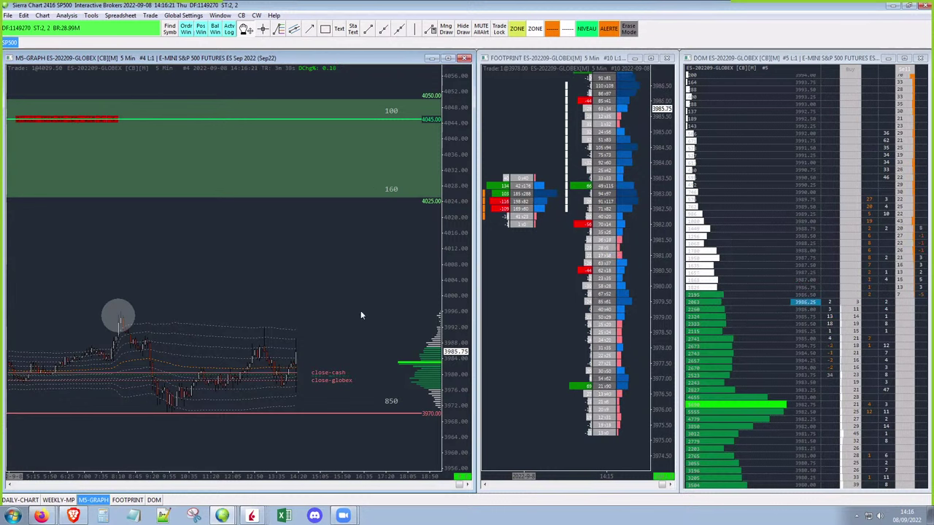
{"action": "scroll", "coordinate": [457, 353], "scroll_direction": "down", "scroll_amount": 2}
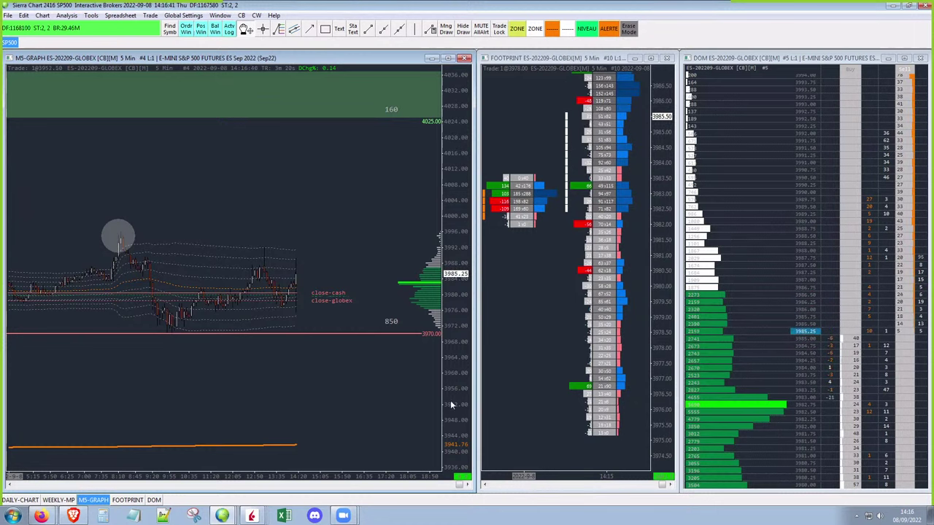
{"action": "left_click_drag", "start_coordinate": [451, 405], "coordinate": [448, 348]}
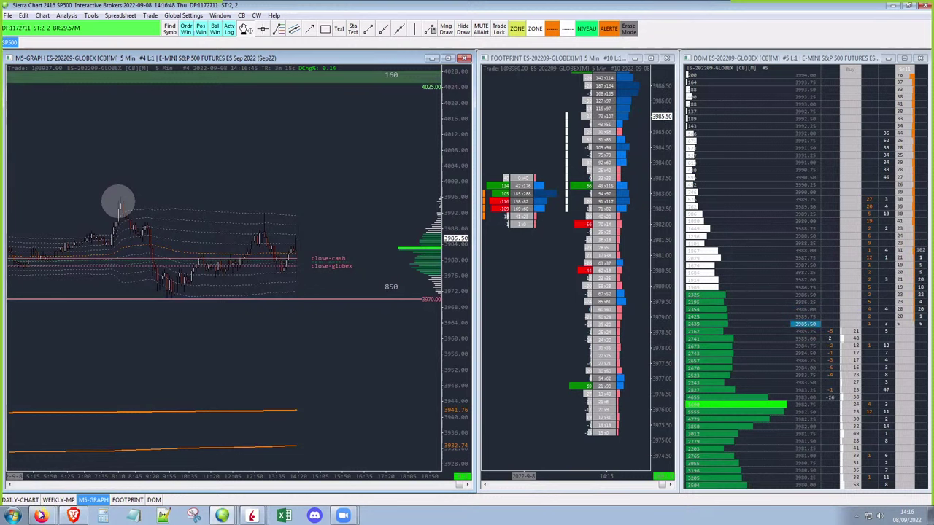
Switch to the Interactive Brokers SPX stats window, maximize it, and add the Sep expiry to the multi-expiry skew and open interest charts.
{"action": "mouse_move", "coordinate": [40, 515]}
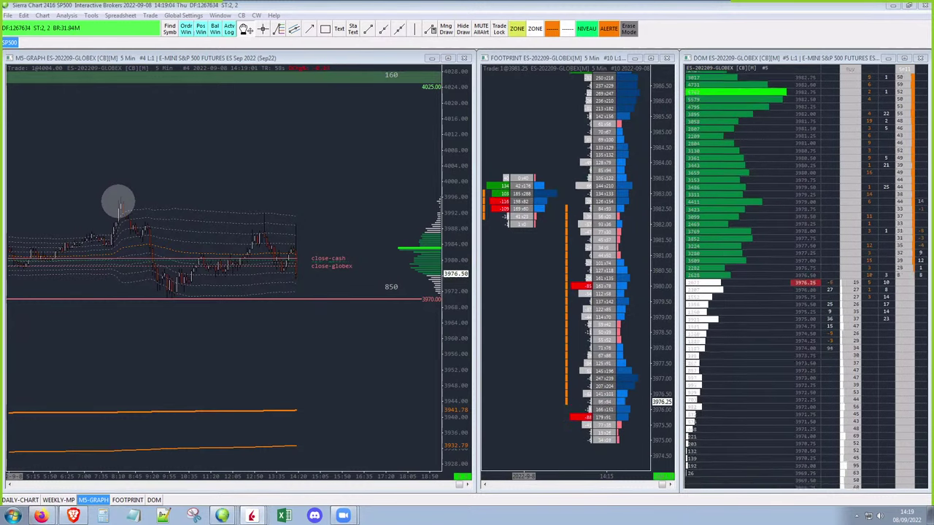
{"action": "key", "text": "alt+Tab"}
{"action": "left_click_drag", "start_coordinate": [586, 67], "coordinate": [229, 58]}
{"action": "double_click", "coordinate": [228, 59]}
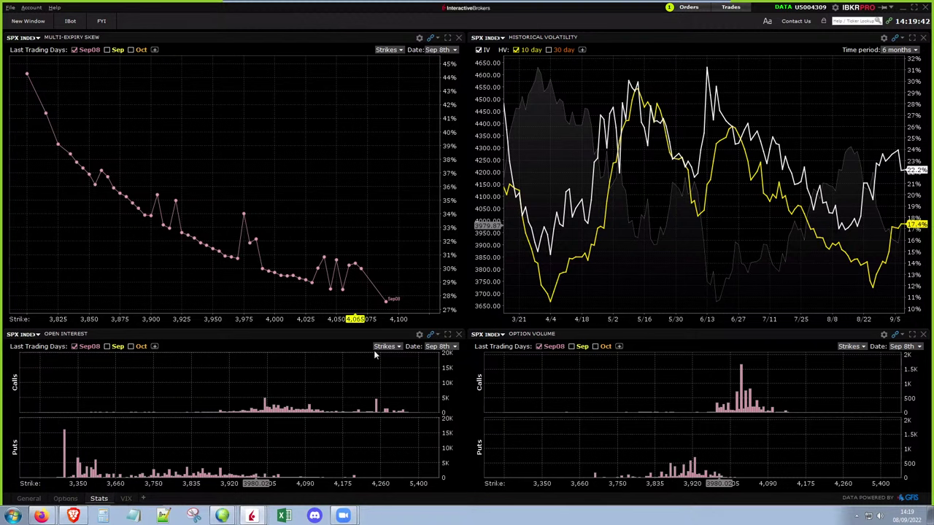
{"action": "left_click", "coordinate": [107, 50]}
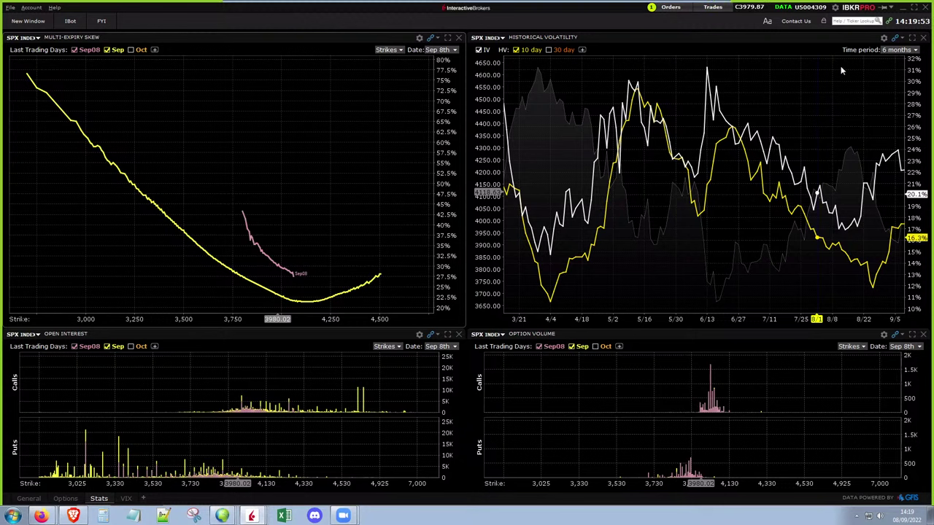
Restore the SPX stats window to its smaller size, move it off the charts, and return to Sierra Chart's 5-minute chart.
{"action": "left_click", "coordinate": [914, 7]}
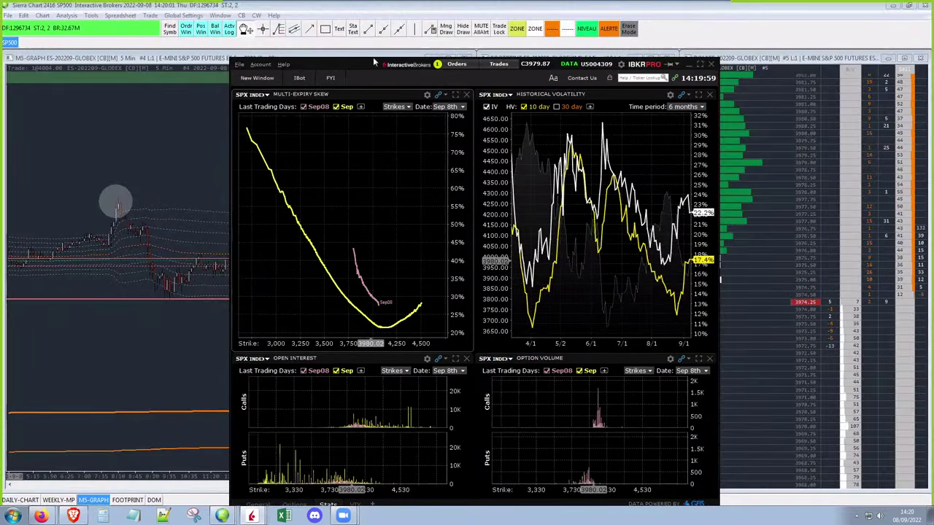
{"action": "left_click_drag", "start_coordinate": [373, 57], "coordinate": [776, 56]}
{"action": "left_click", "coordinate": [224, 322]}
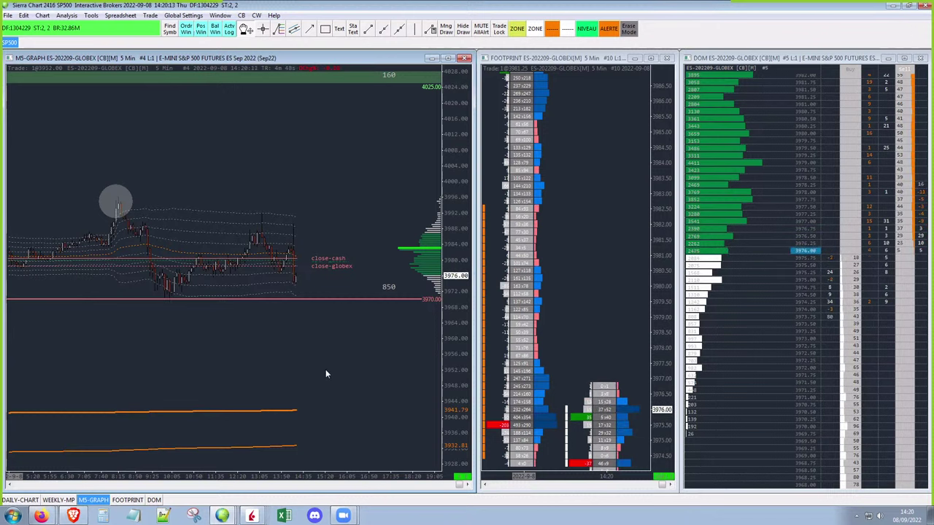
Examine the 5-minute chart's price action against the 4025.00–4050.00 zone, the 3970.00 level and the lower orange lines.
{"action": "left_click_drag", "start_coordinate": [465, 389], "coordinate": [456, 348]}
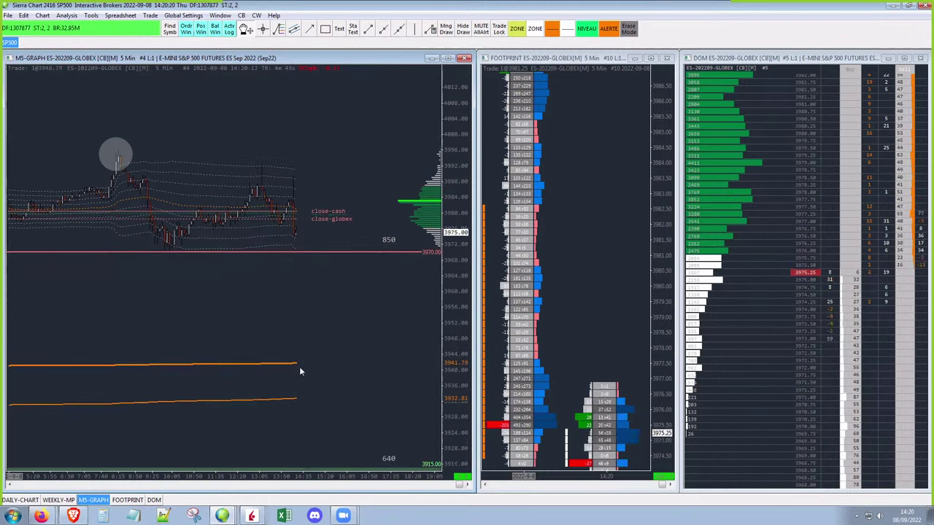
{"action": "left_click_drag", "start_coordinate": [455, 310], "coordinate": [453, 373]}
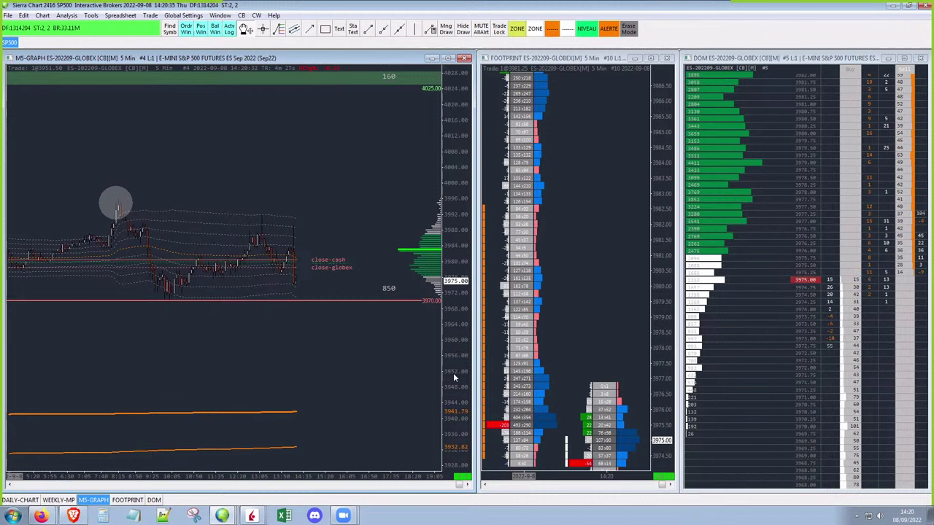
{"action": "left_click_drag", "start_coordinate": [454, 373], "coordinate": [456, 382]}
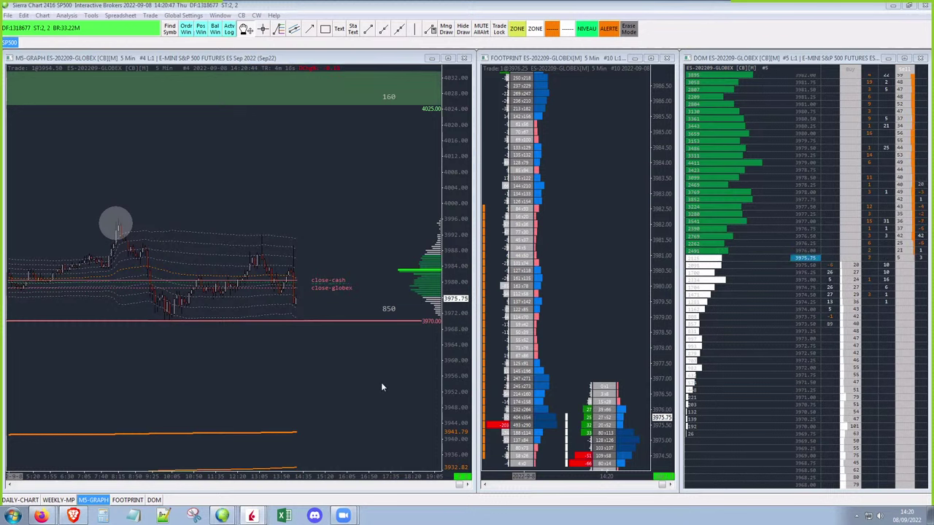
{"action": "scroll", "coordinate": [460, 410], "scroll_direction": "down", "scroll_amount": 1}
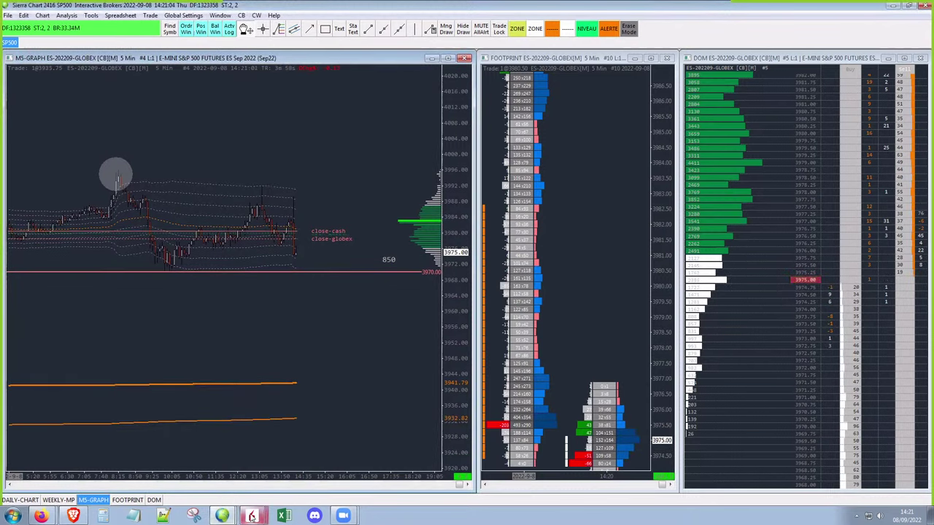
{"action": "mouse_move", "coordinate": [252, 517]}
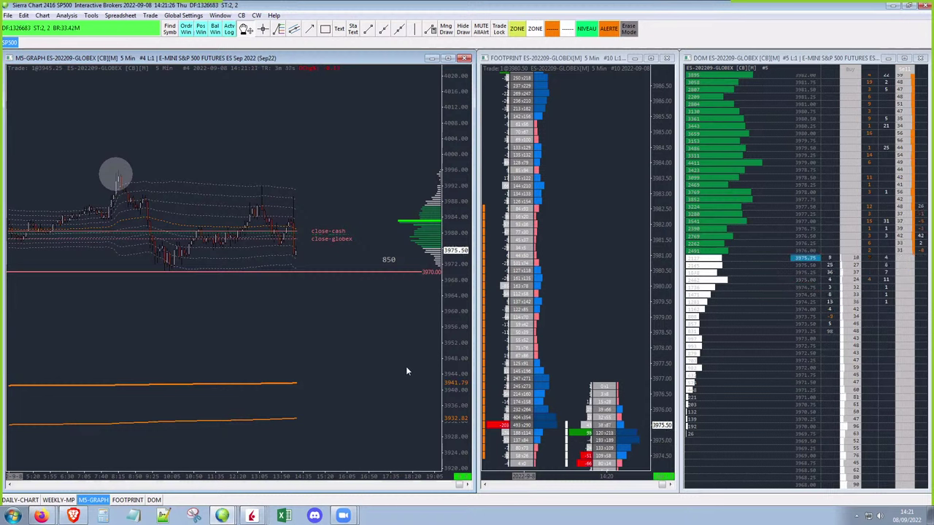
{"action": "left_click_drag", "start_coordinate": [425, 174], "coordinate": [427, 116]}
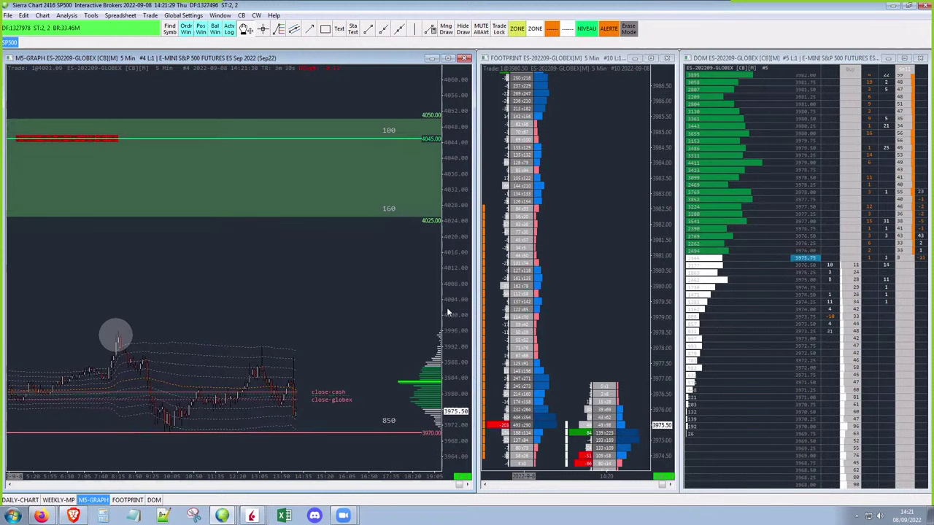
{"action": "left_click_drag", "start_coordinate": [454, 314], "coordinate": [455, 235]}
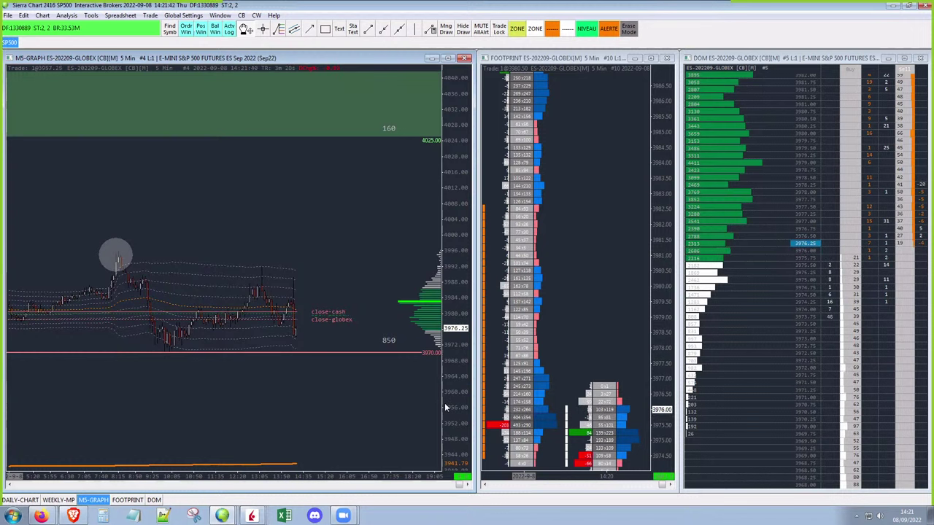
{"action": "left_click_drag", "start_coordinate": [453, 409], "coordinate": [449, 359]}
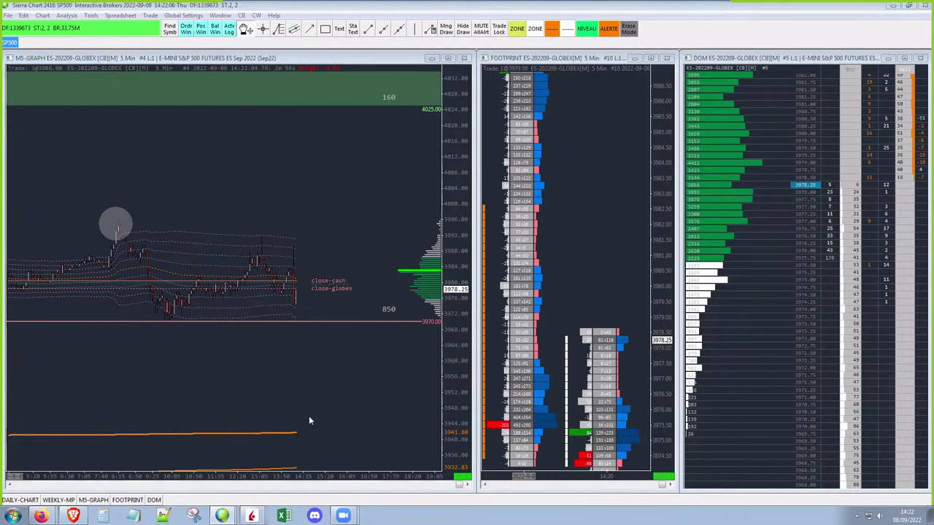
{"action": "left_click_drag", "start_coordinate": [441, 438], "coordinate": [377, 409]}
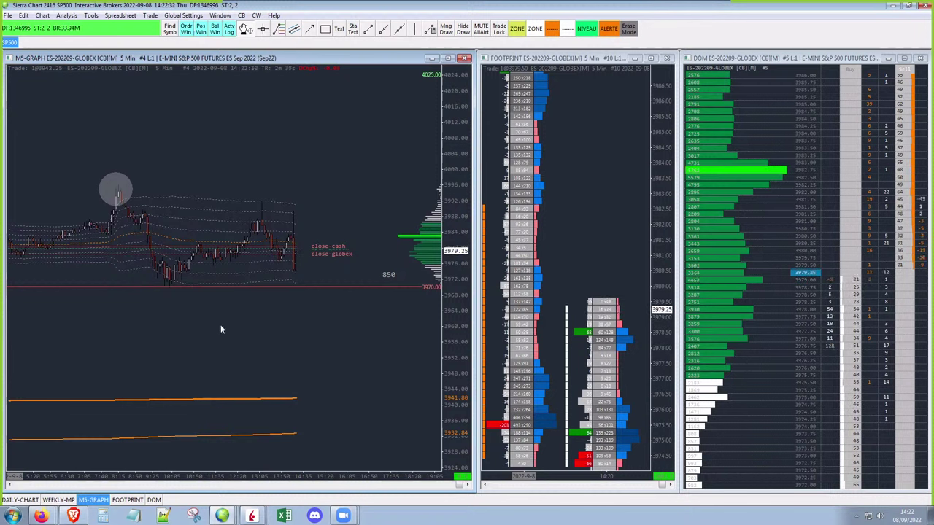
{"action": "scroll", "coordinate": [448, 357], "scroll_direction": "up", "scroll_amount": 2}
{"action": "scroll", "coordinate": [454, 343], "scroll_direction": "down", "scroll_amount": 3}
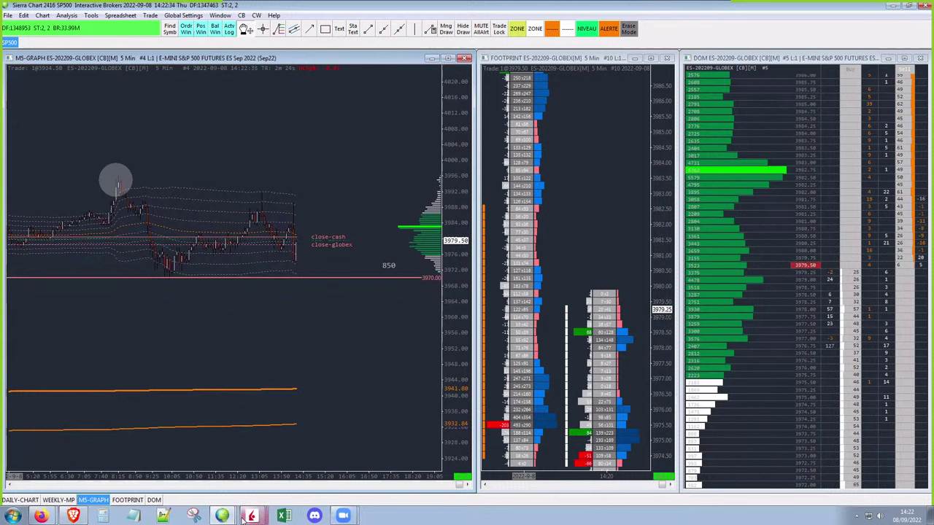
Switch to OptionTrader, enlarge the Trading section, review the portfolio positions and their Greeks, and return to the charts.
{"action": "mouse_move", "coordinate": [244, 517]}
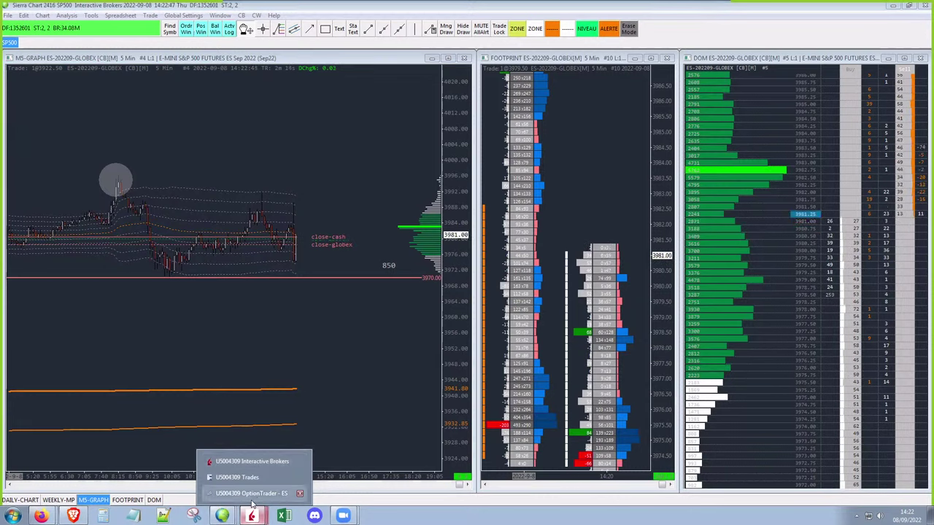
{"action": "left_click", "coordinate": [252, 494]}
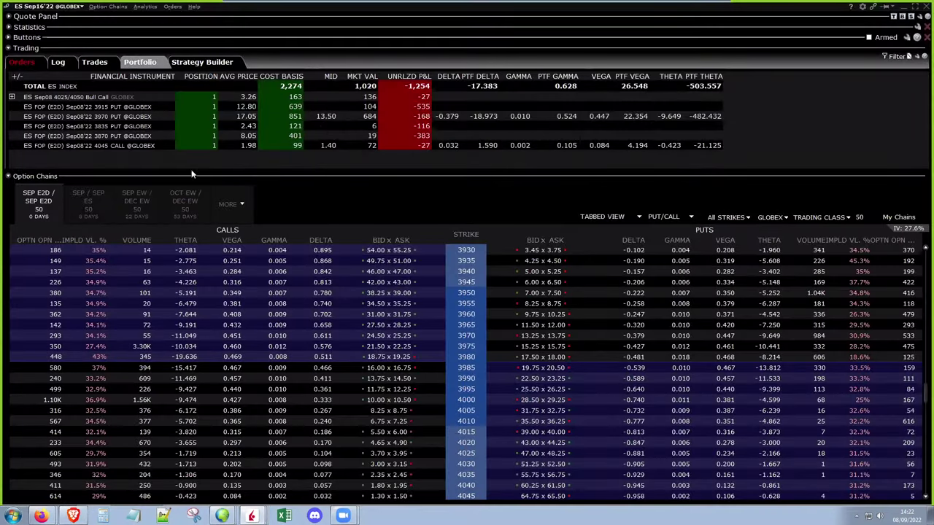
{"action": "left_click_drag", "start_coordinate": [198, 176], "coordinate": [273, 194]}
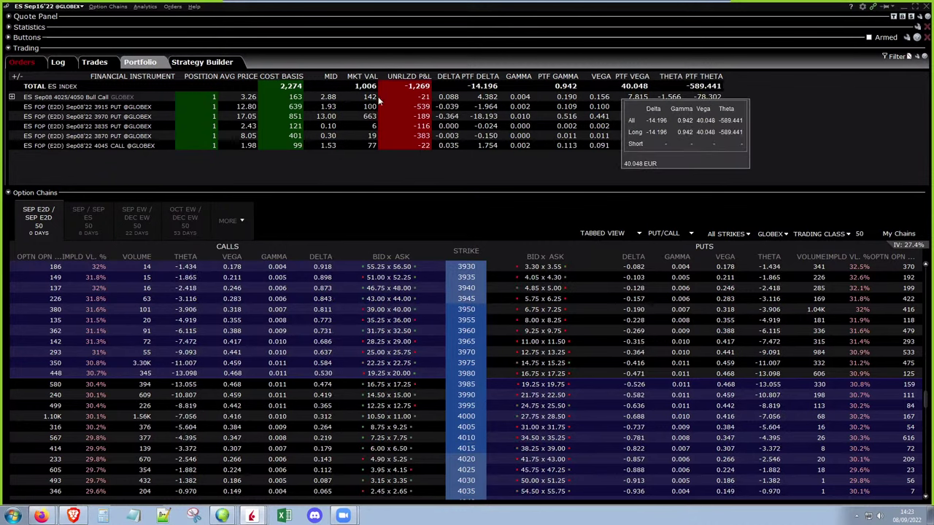
{"action": "left_click", "coordinate": [904, 14]}
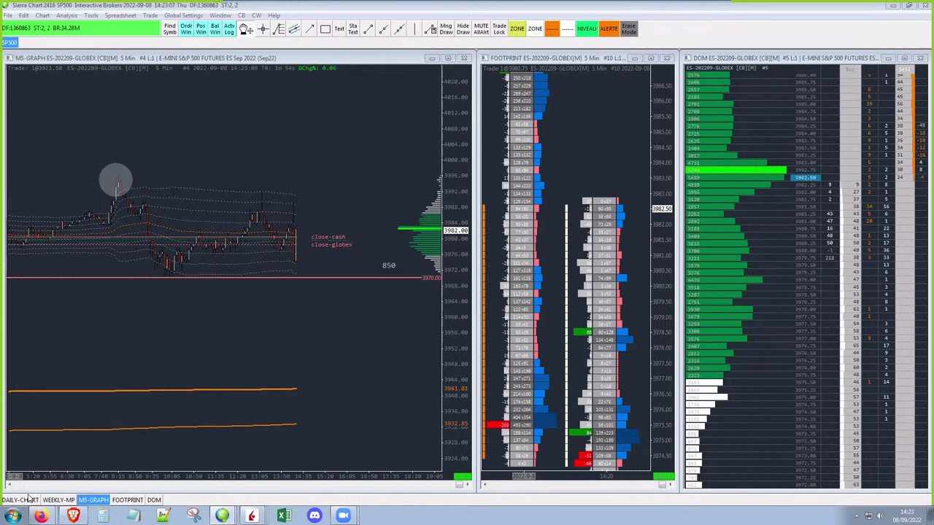
Return to OptionTrader's portfolio positions, enter 1.91875 in the calculator, and close the calculator.
{"action": "mouse_move", "coordinate": [41, 515]}
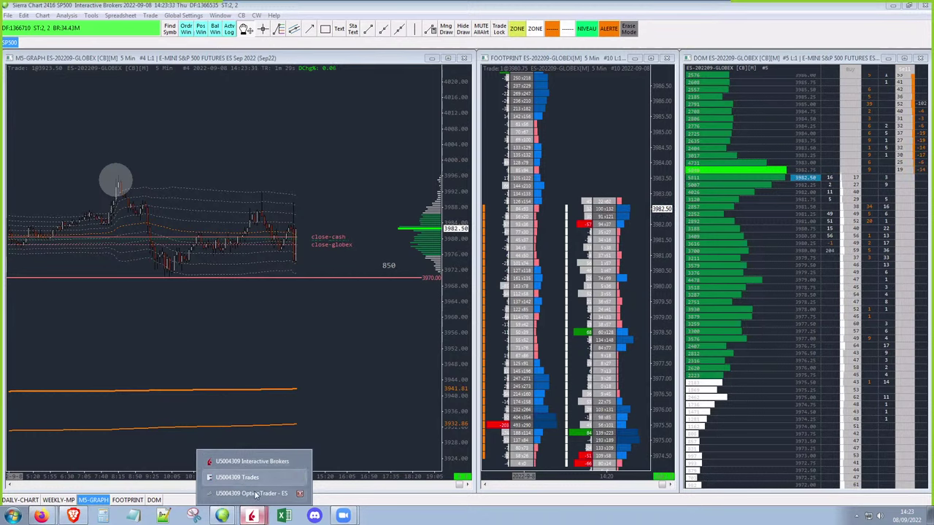
{"action": "left_click", "coordinate": [253, 493]}
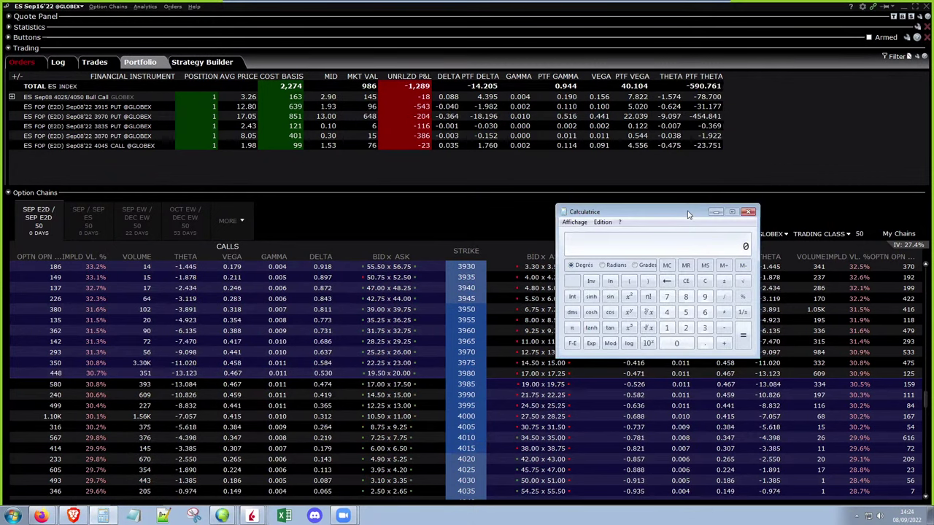
{"action": "type", "text": "1.91875"}
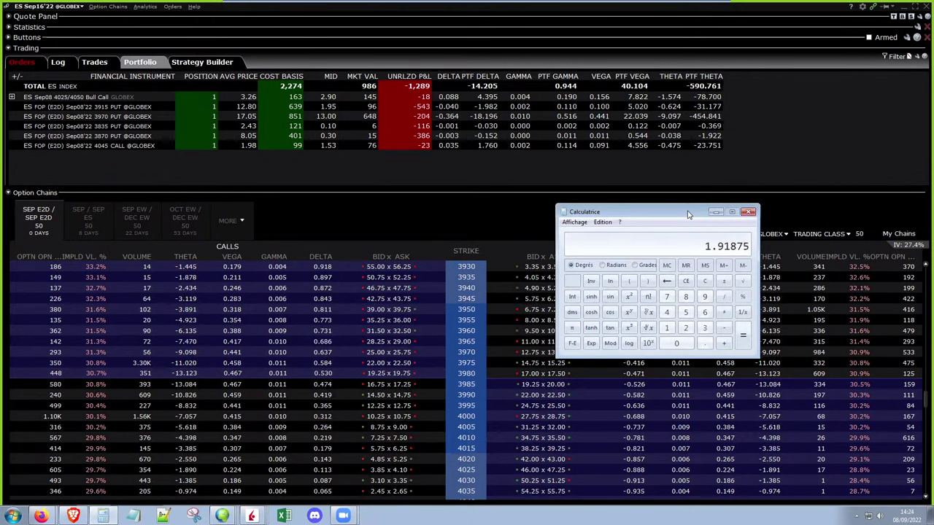
{"action": "left_click", "coordinate": [749, 212]}
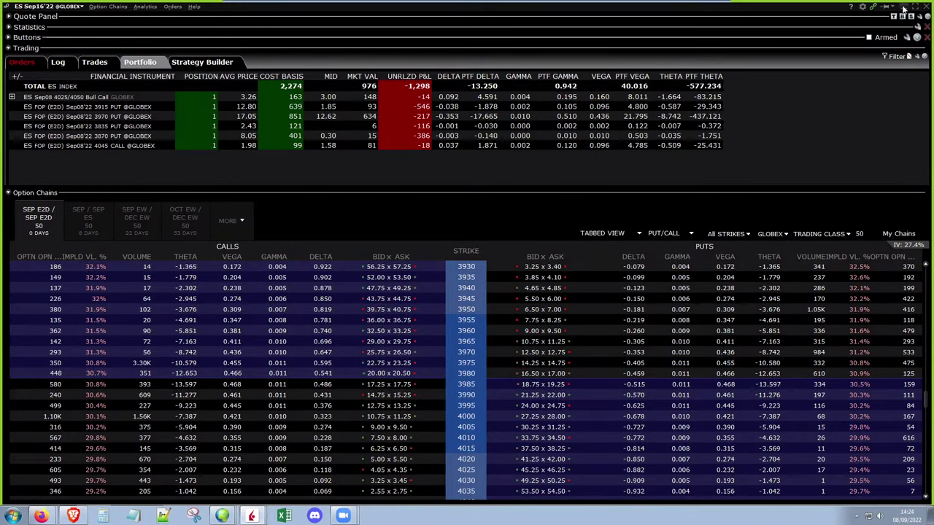
Expand the Quote Panel to check the ES Sep16'22 and Dec16'22 futures quotes, and collapse it again.
{"action": "left_click", "coordinate": [44, 17]}
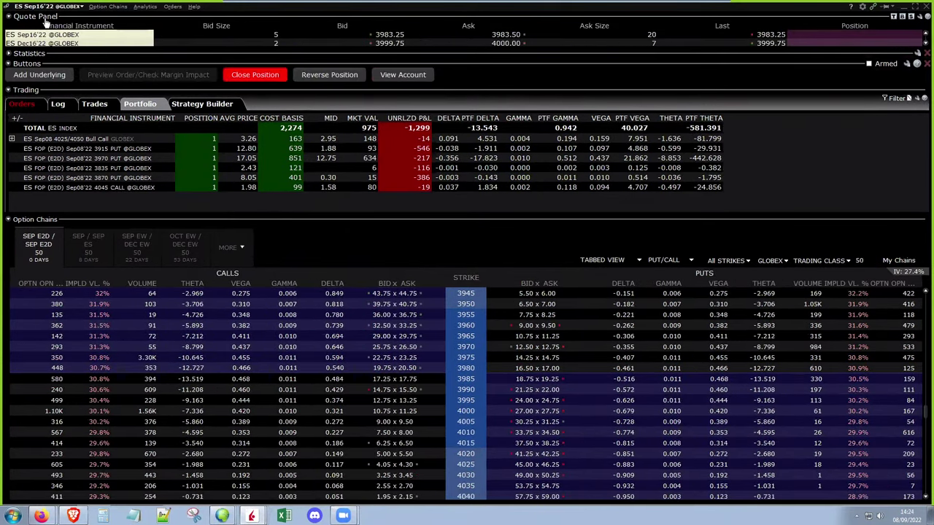
{"action": "left_click", "coordinate": [44, 20]}
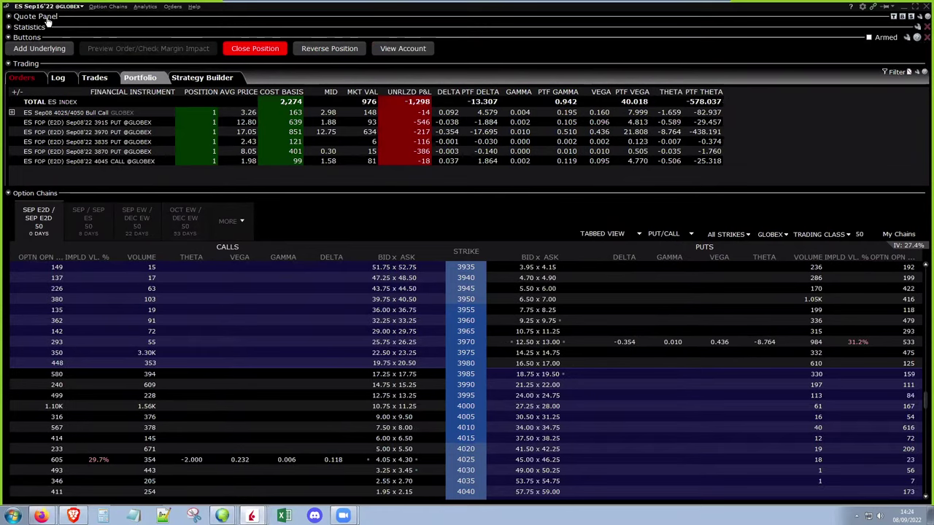
{"action": "left_click", "coordinate": [43, 17]}
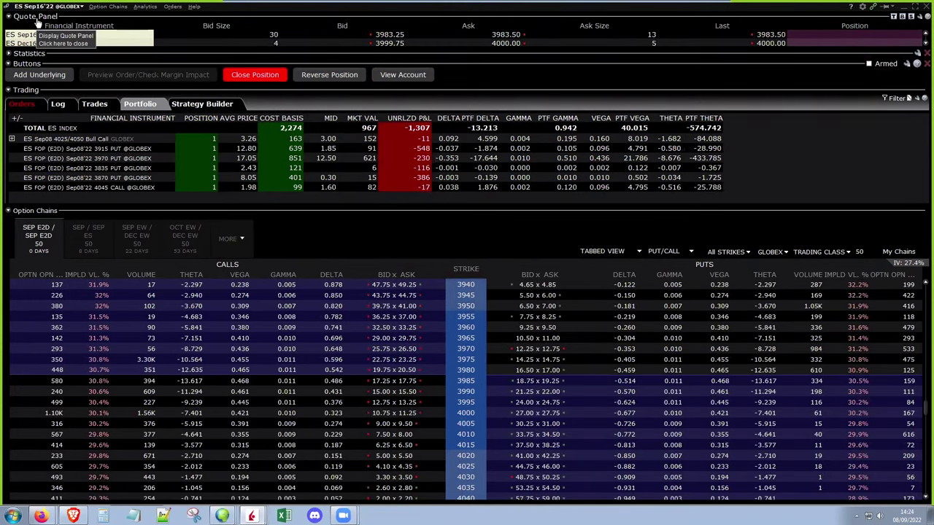
{"action": "left_click", "coordinate": [42, 17]}
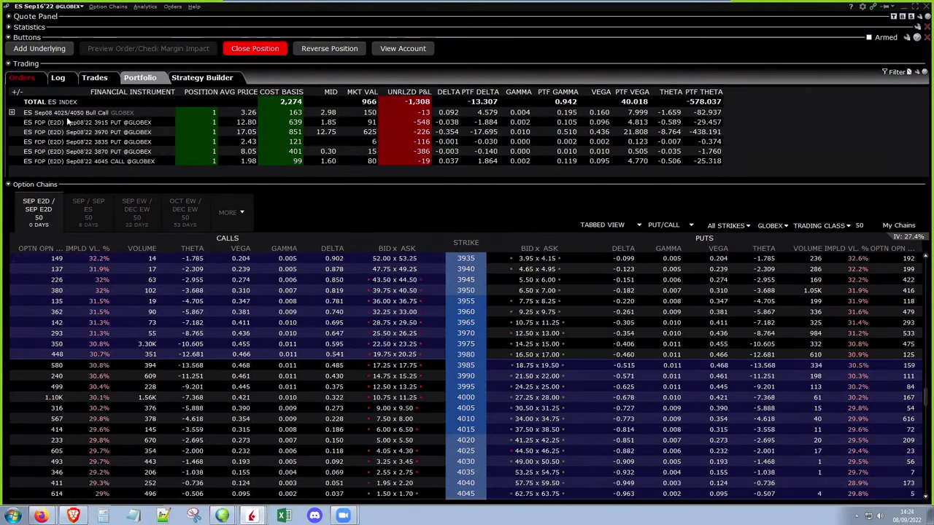
Check the log, the executed trades and the portfolio positions in the Trading section, and go back to the 5-minute chart.
{"action": "left_click", "coordinate": [58, 77]}
{"action": "left_click", "coordinate": [94, 78]}
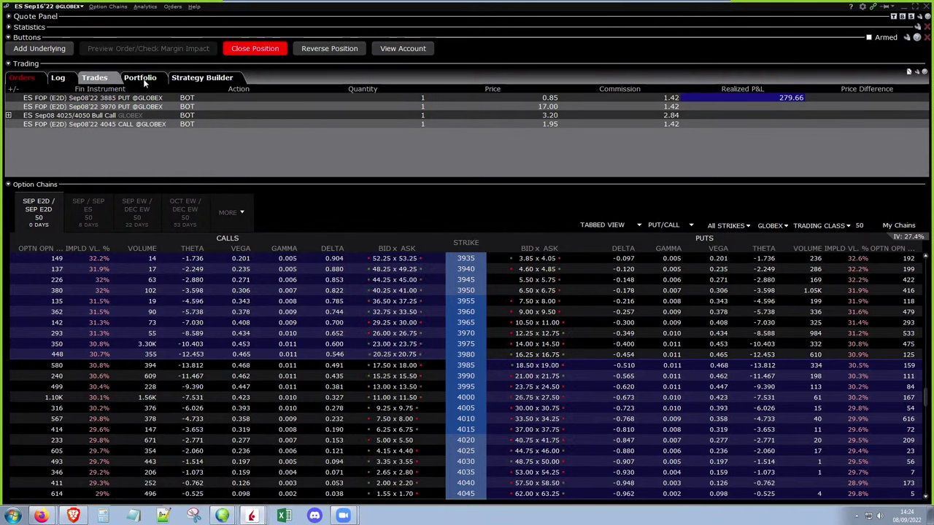
{"action": "left_click", "coordinate": [142, 82]}
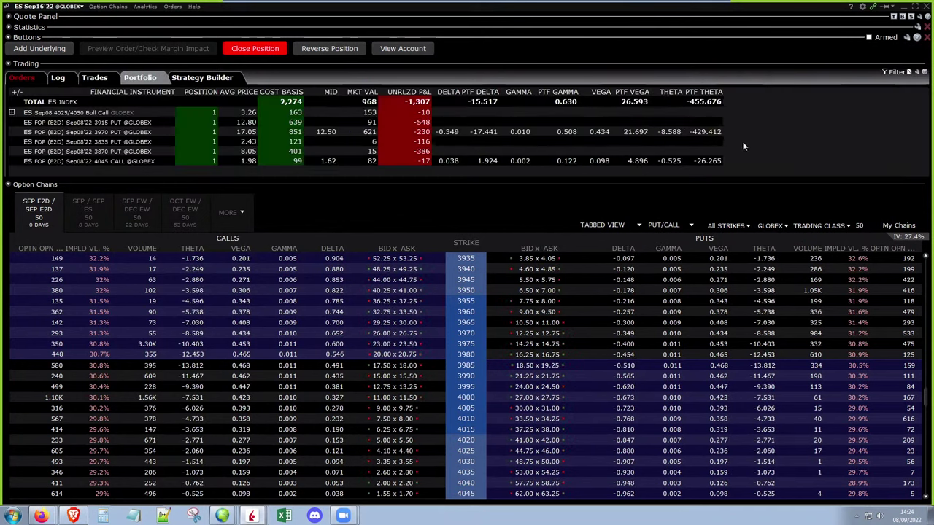
{"action": "left_click", "coordinate": [896, 13]}
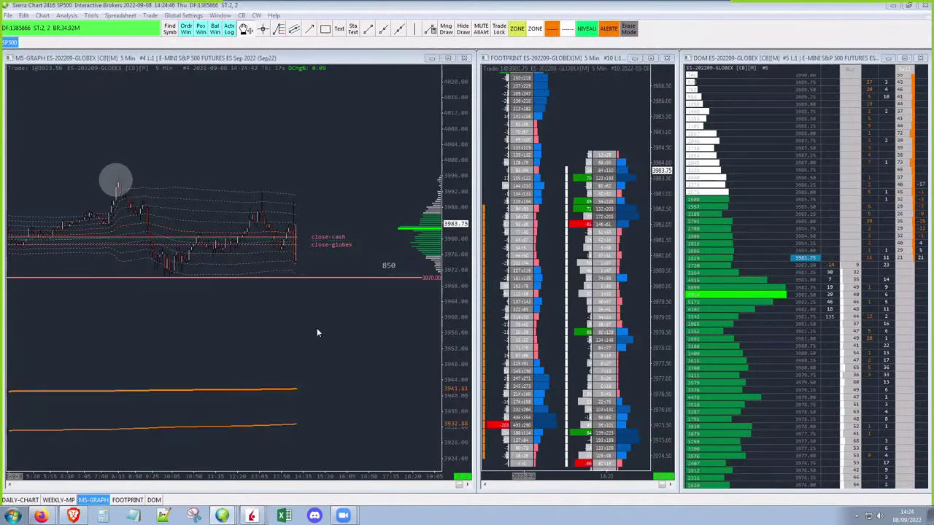
Reopen OptionTrader's portfolio positions and enlarge the Trading section above the option chains.
{"action": "left_click", "coordinate": [251, 516]}
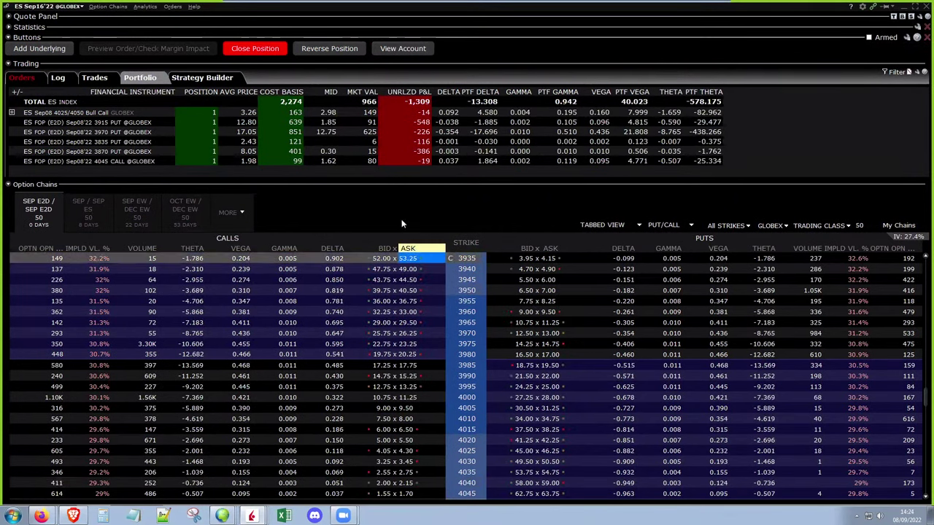
{"action": "left_click_drag", "start_coordinate": [392, 182], "coordinate": [387, 206]}
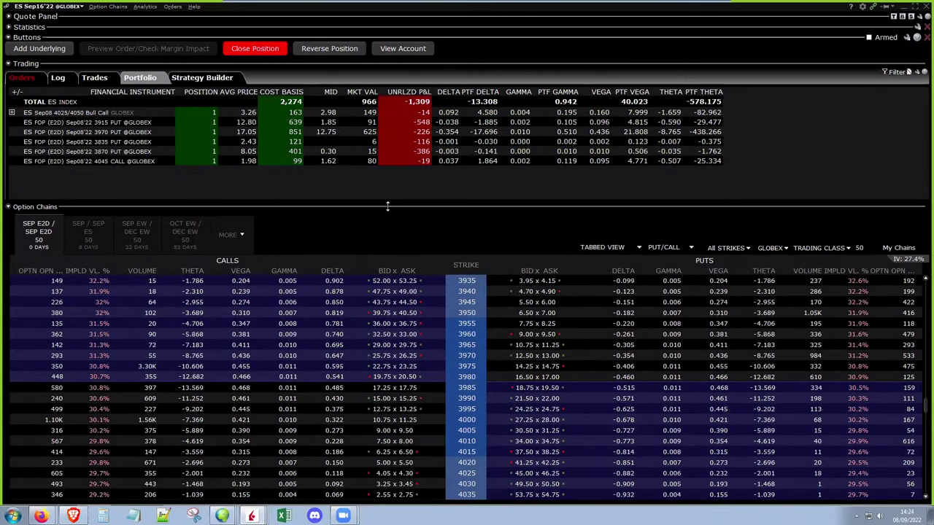